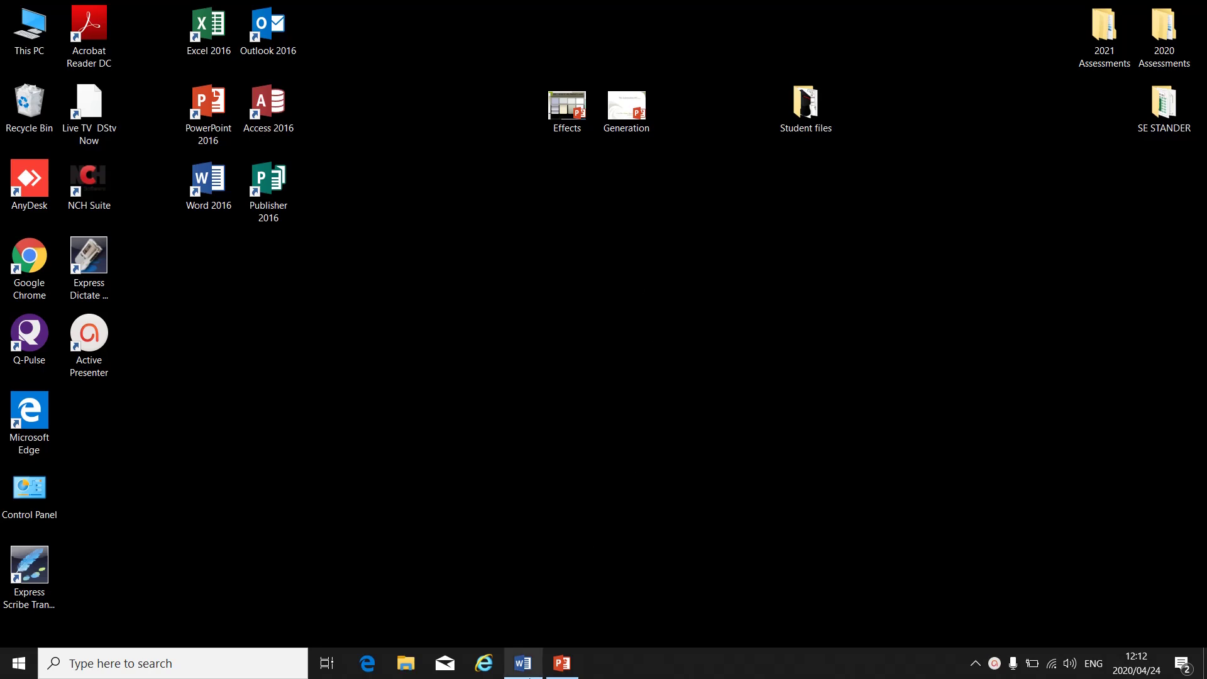
- Open the Effects presentation from the desktop and copy its single FAS Effects slide
left_click(562, 663)
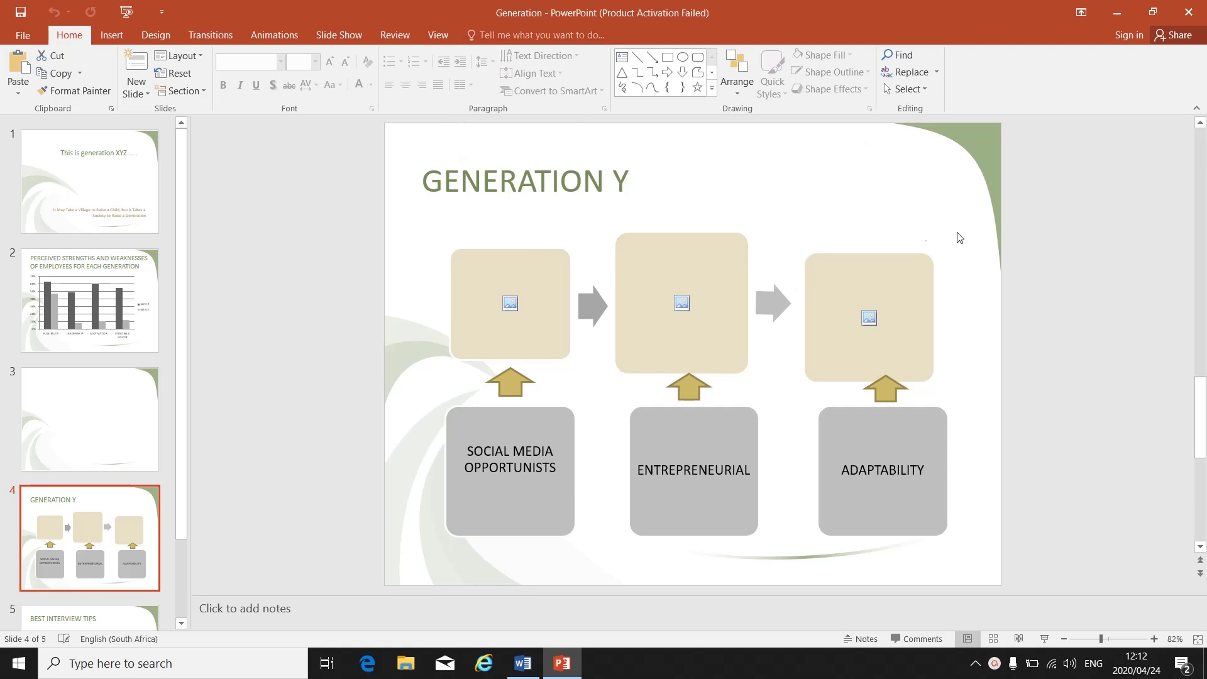
left_click(1118, 14)
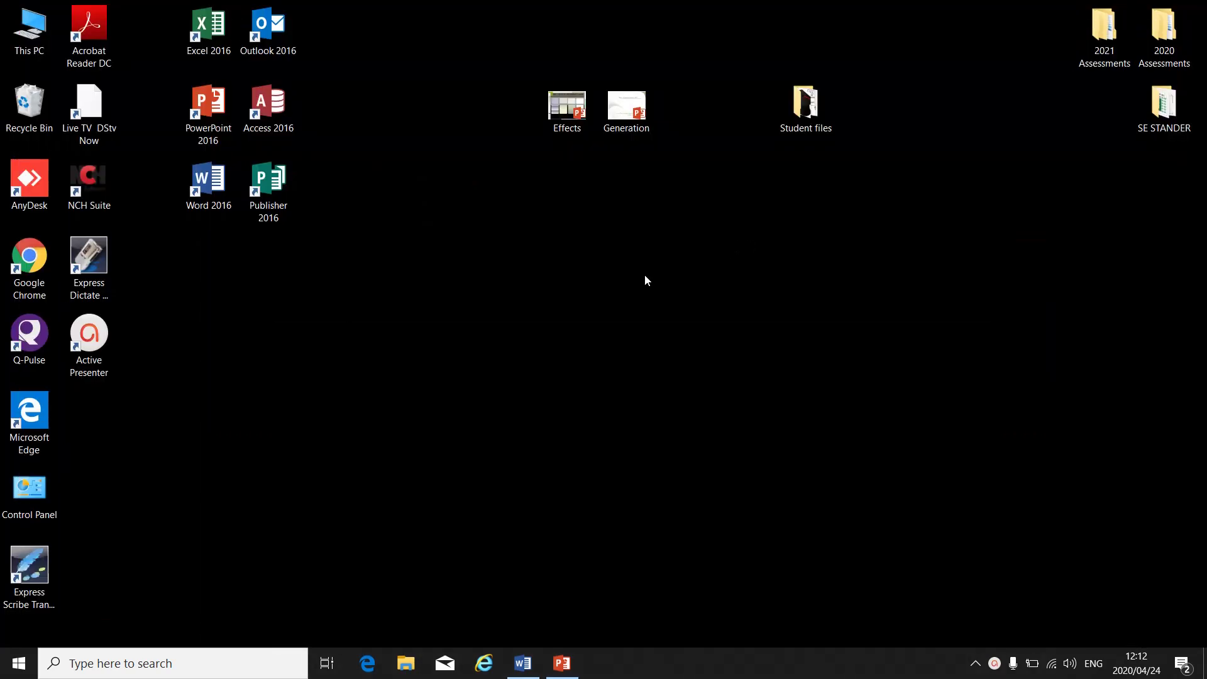
double_click(563, 112)
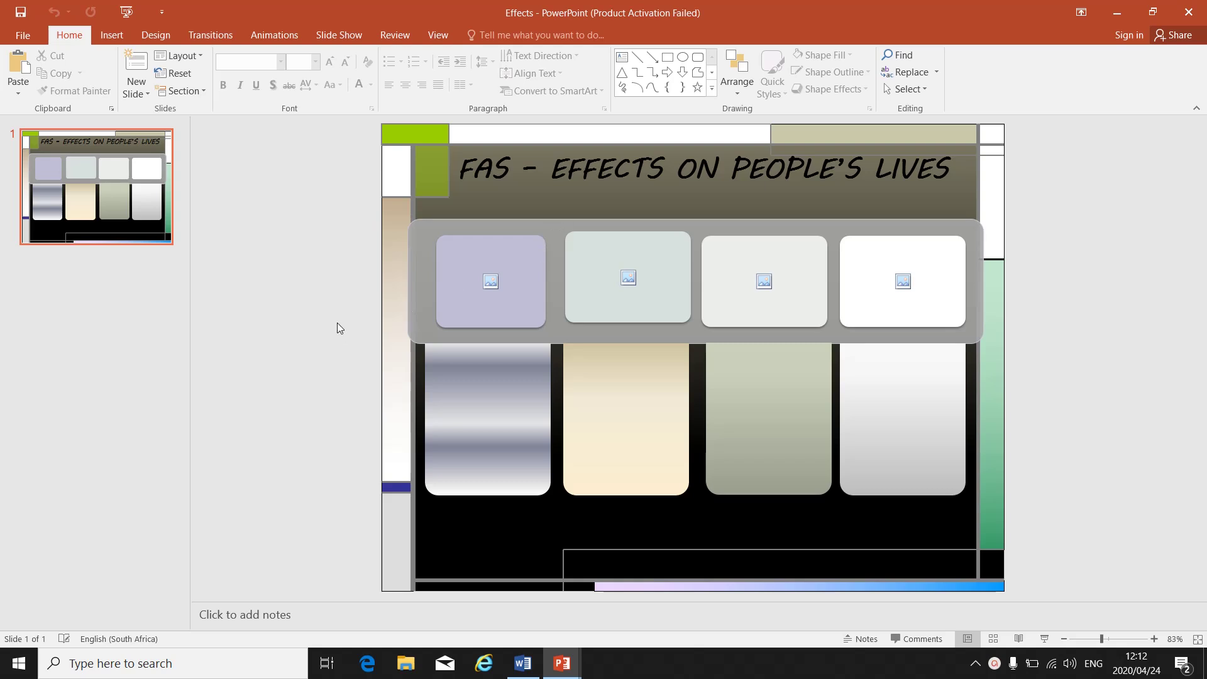
left_click(98, 190)
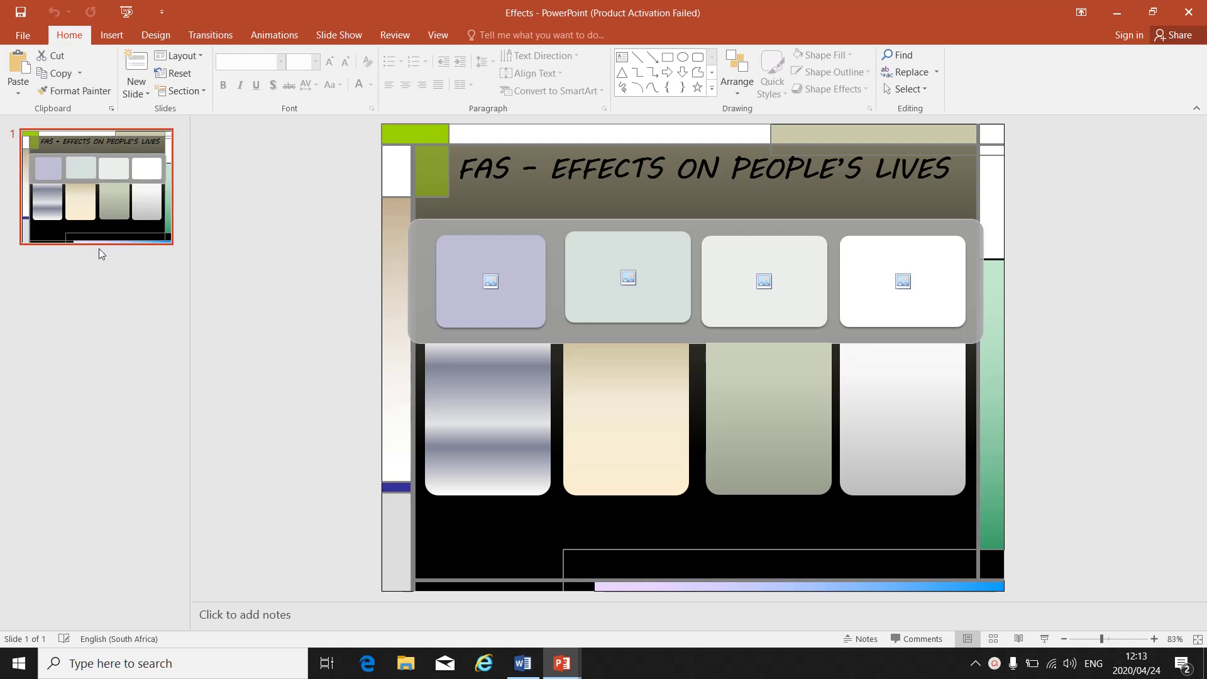
right_click(78, 178)
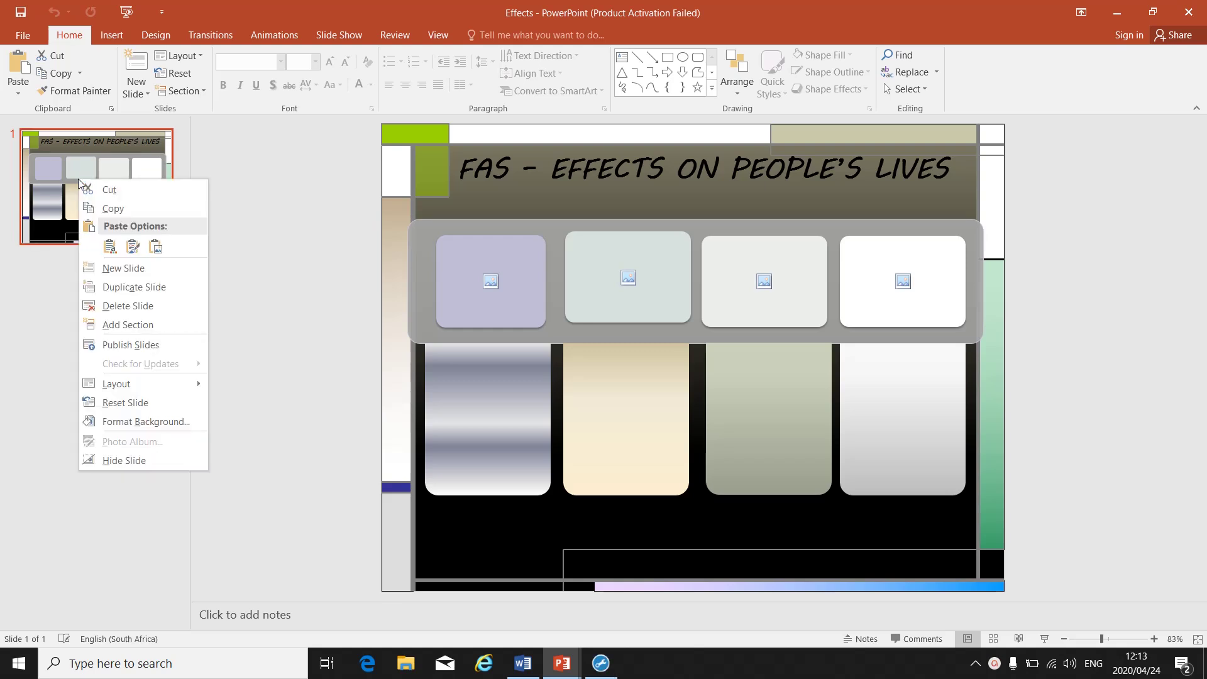
left_click(114, 213)
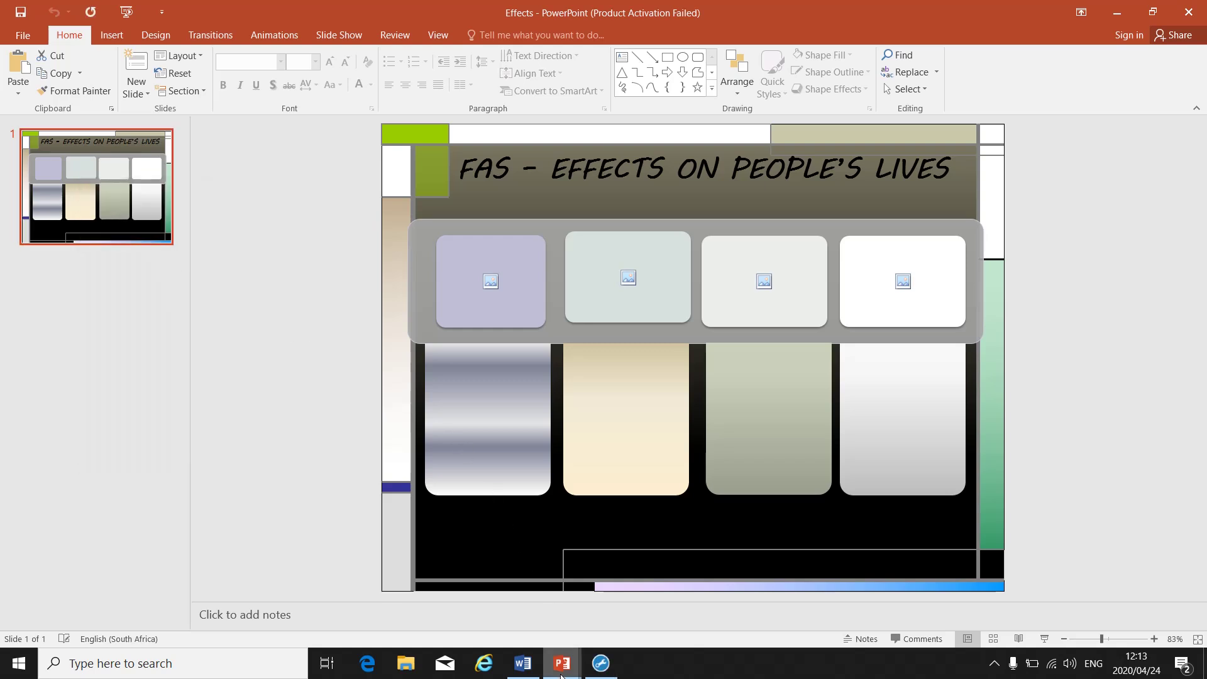
- Back in Generation, paste the FAS slide after slide 2 with Use Destination Theme
mouse_move(560, 677)
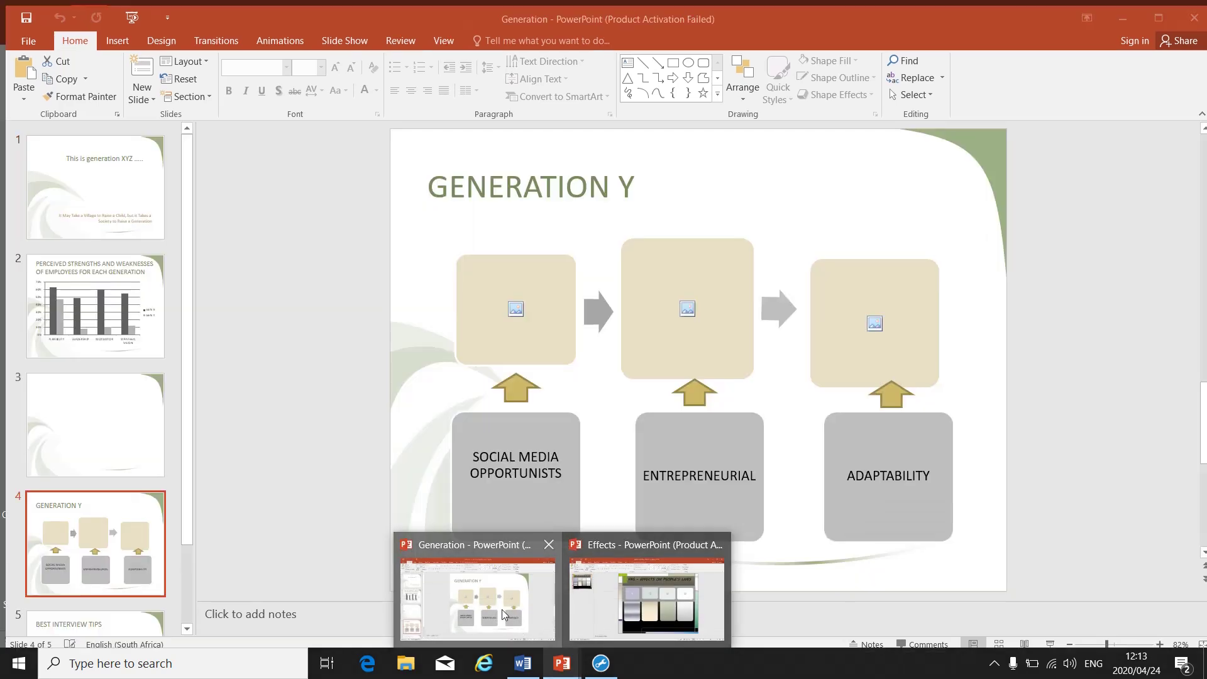
left_click(502, 609)
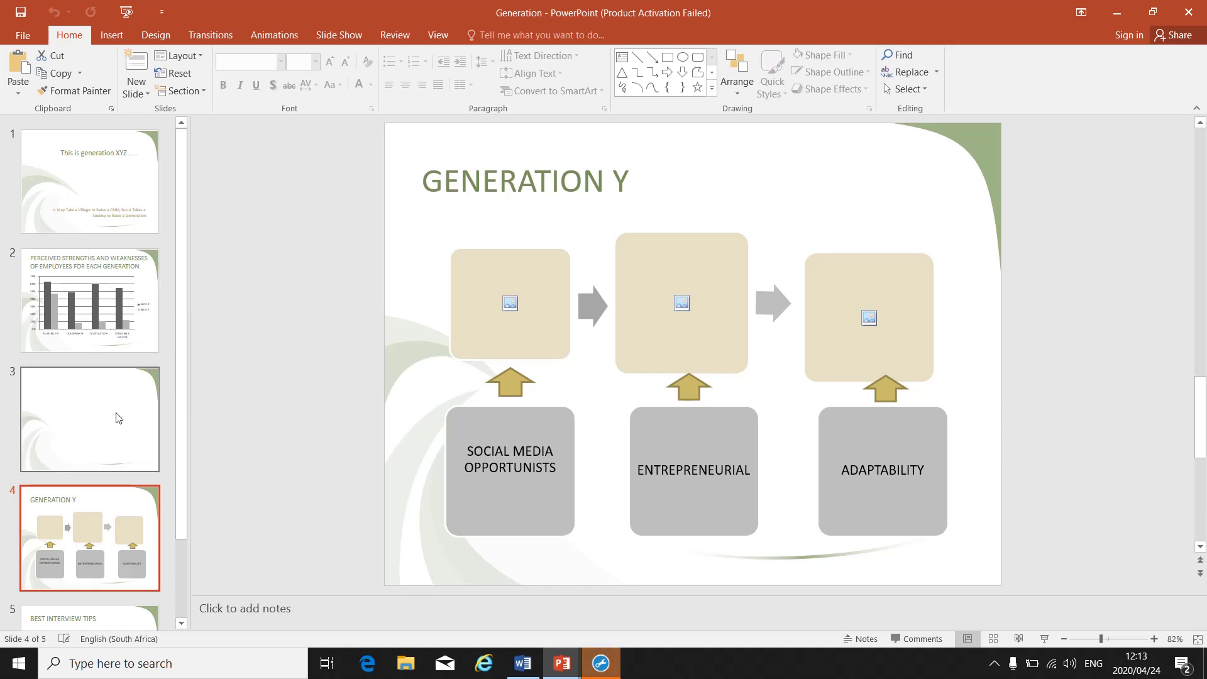
scroll(117, 415, "down", 1)
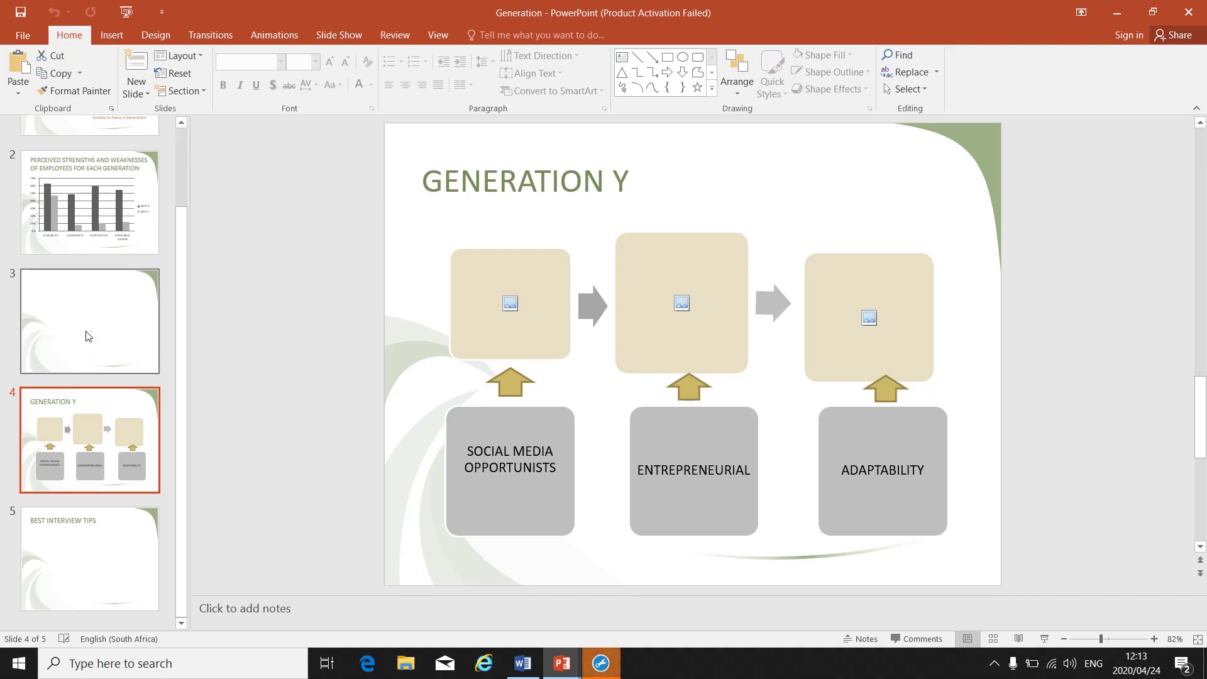
scroll(82, 264, "up", 1)
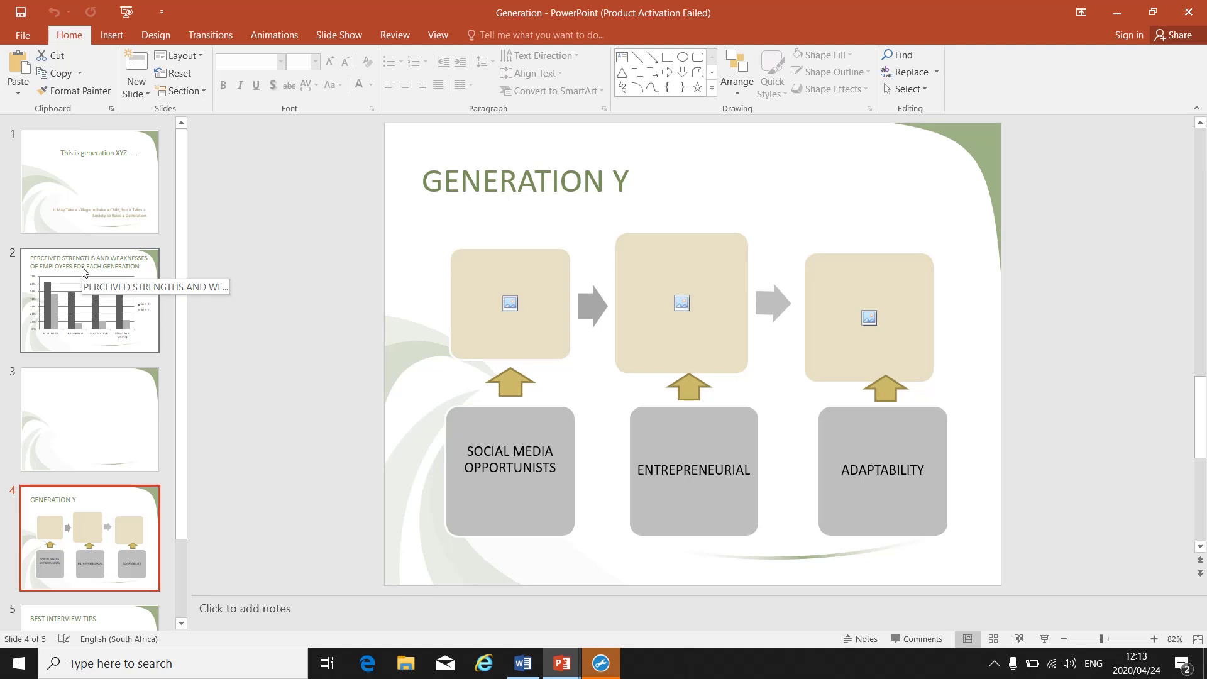
scroll(85, 271, "down", 1)
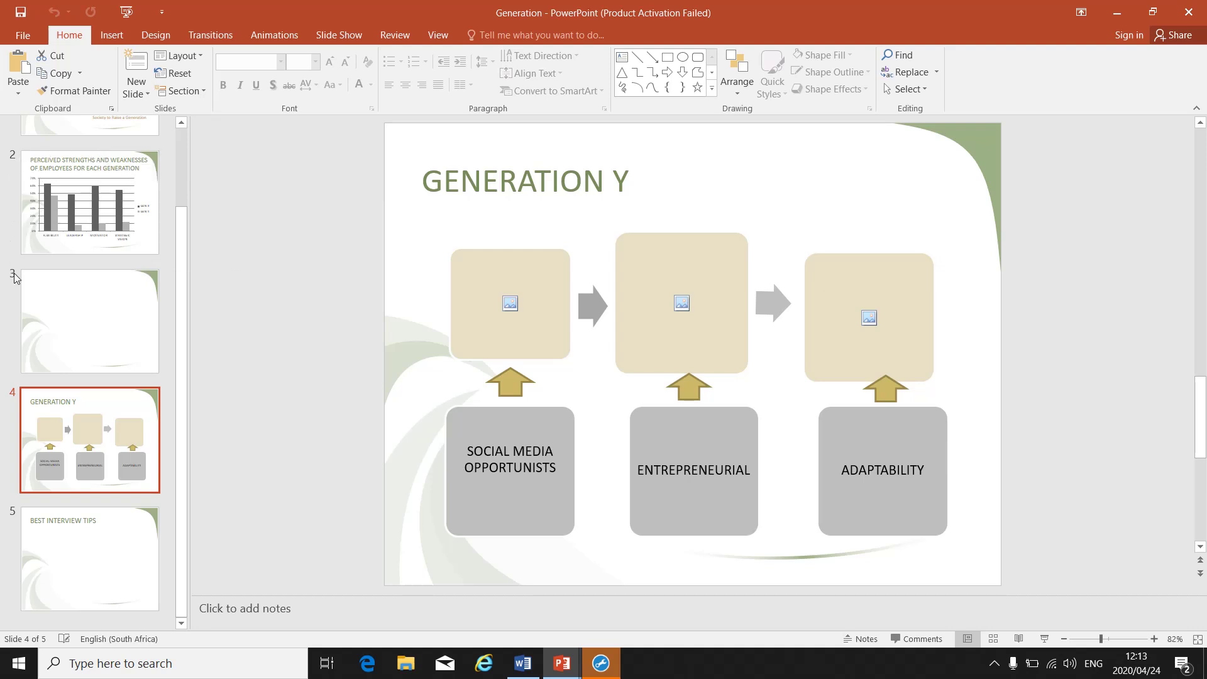
right_click(71, 262)
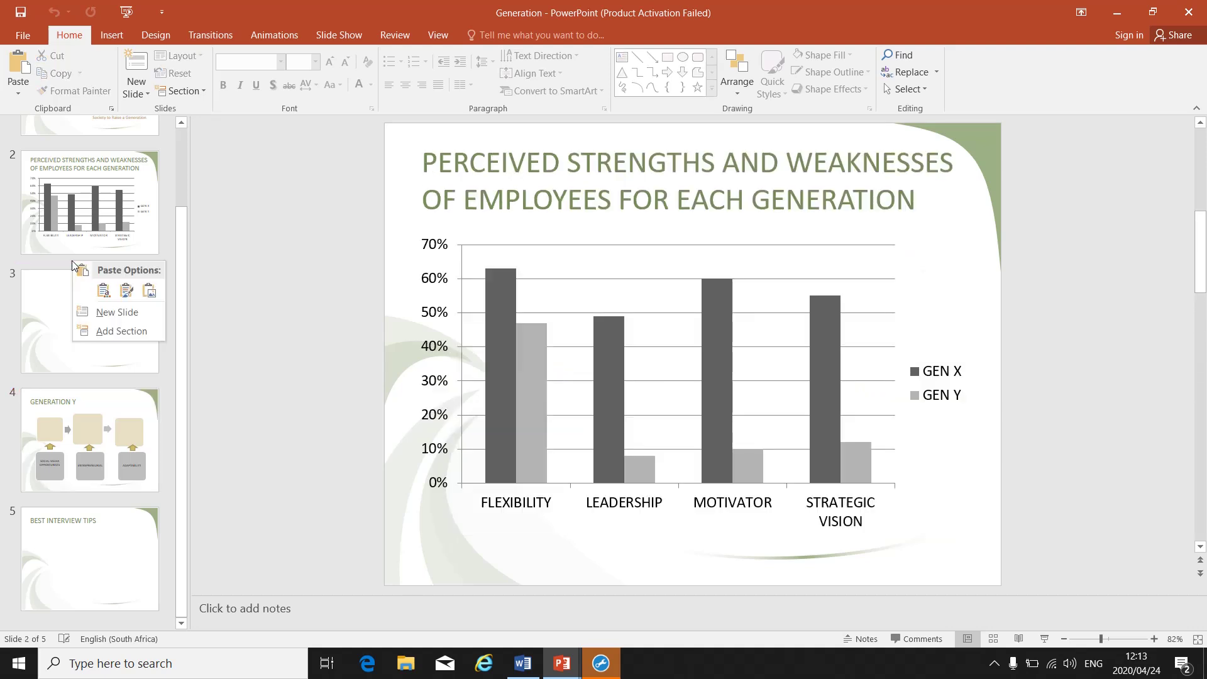
left_click(103, 290)
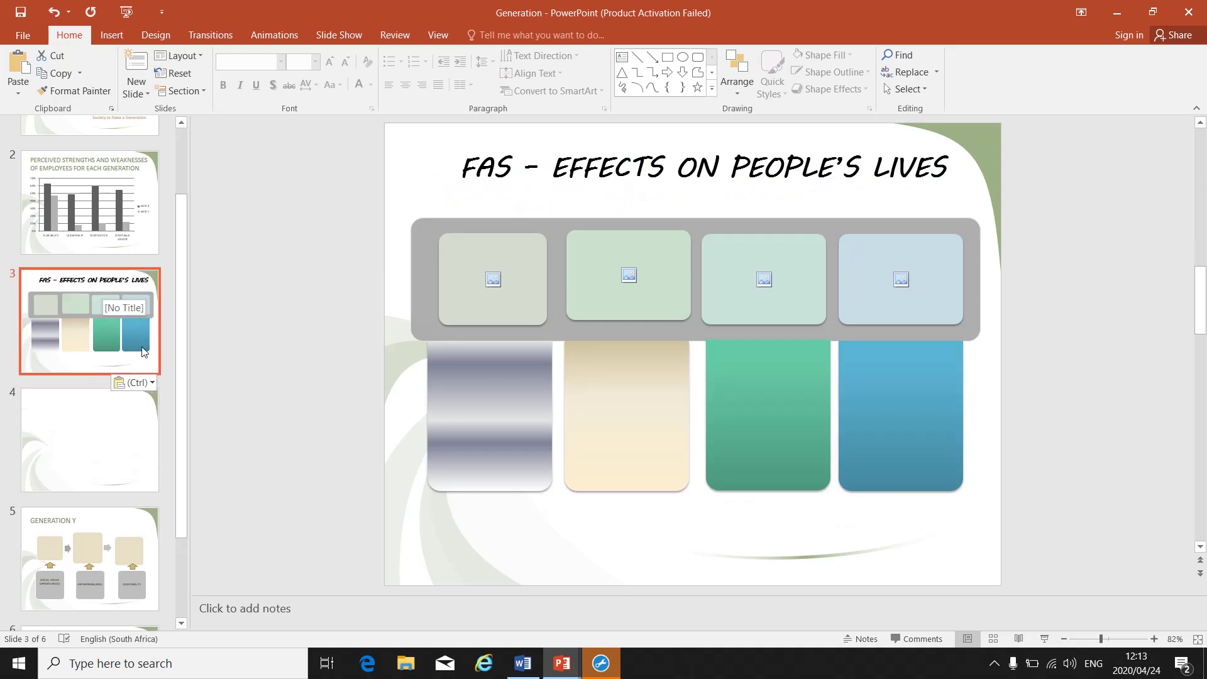
- Check paste spots after slides 4, 5 and Best Interview Tips, cancelling each without pasting
scroll(101, 284, "up", 3)
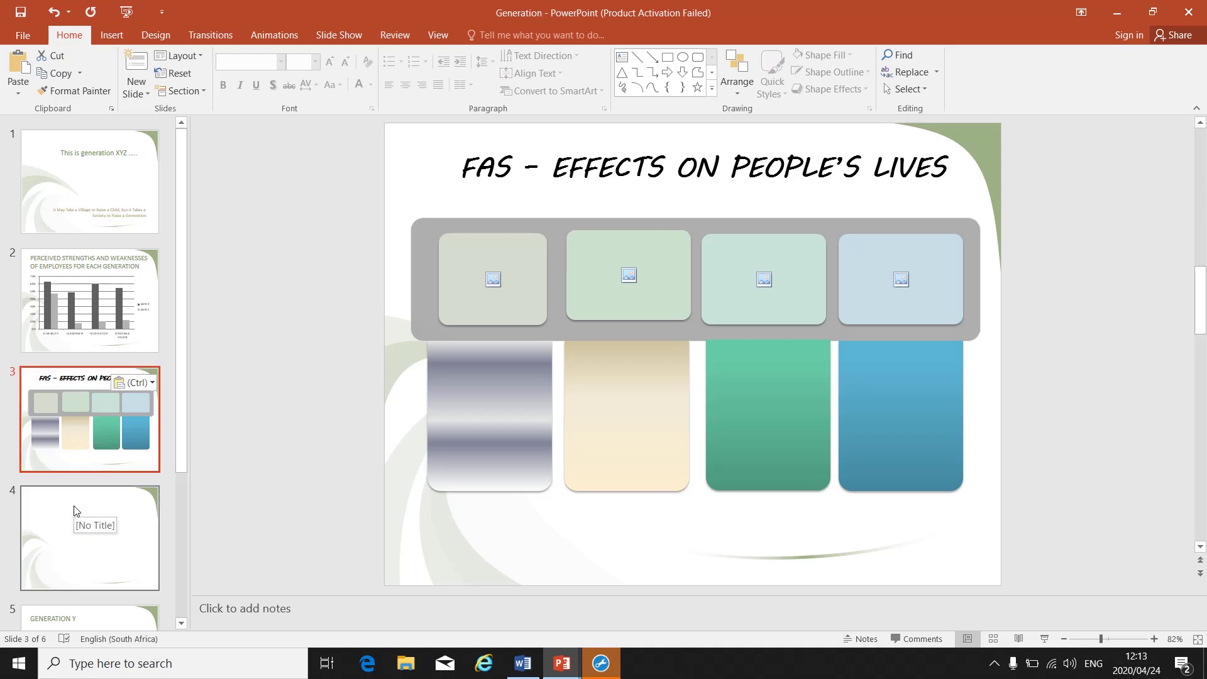
scroll(111, 257, "down", 6)
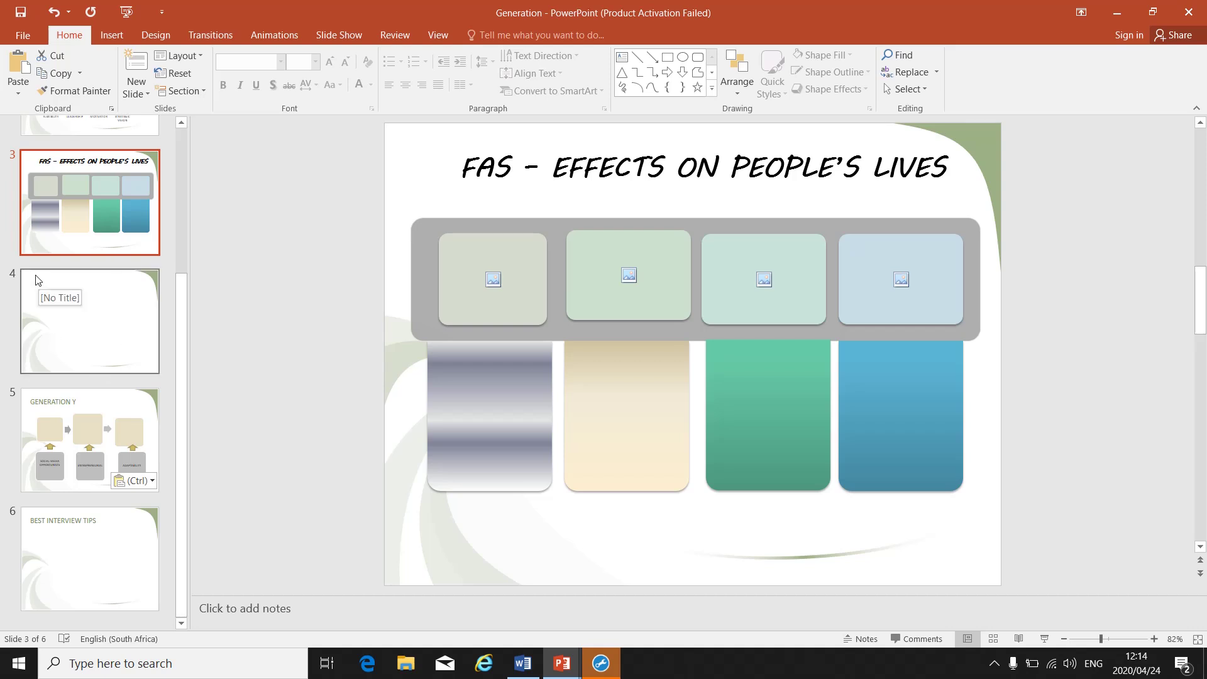
right_click(88, 382)
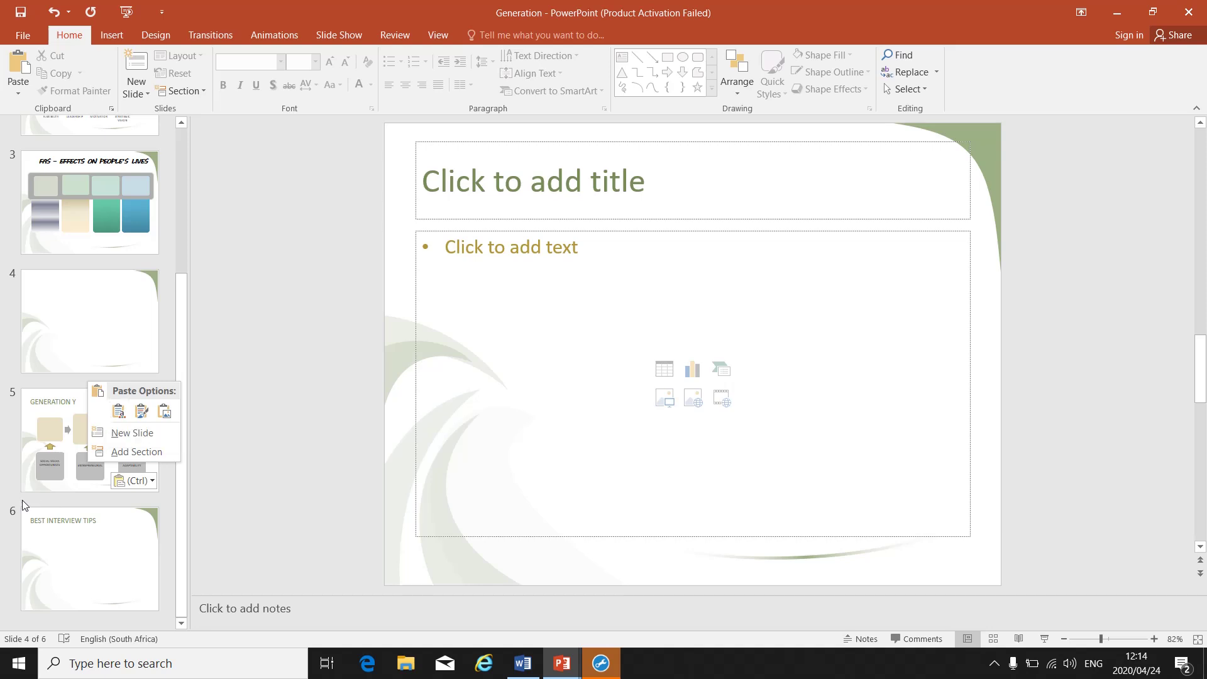
key("Escape")
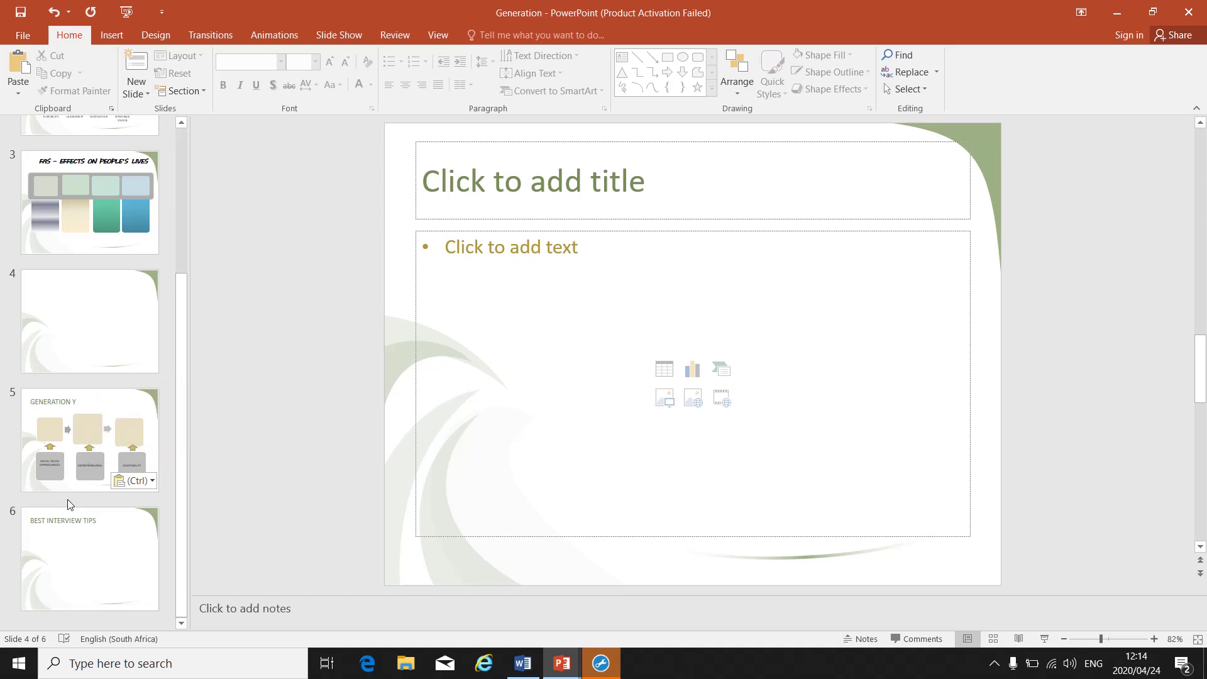
right_click(69, 503)
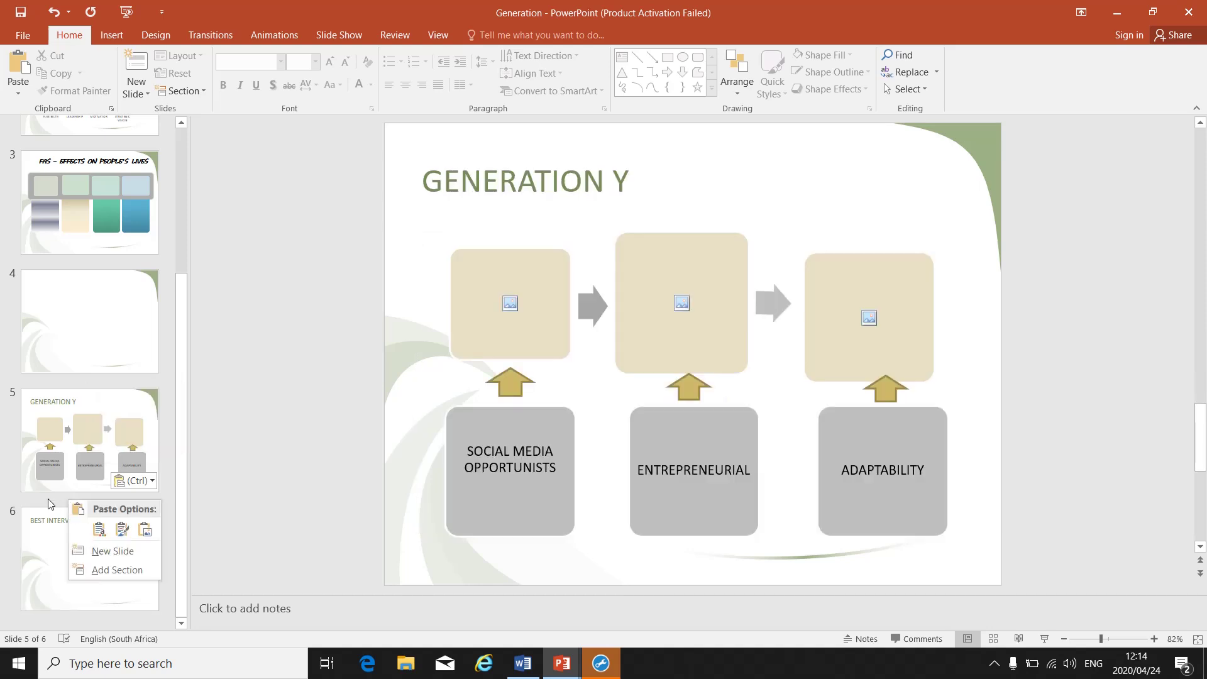
key("Escape")
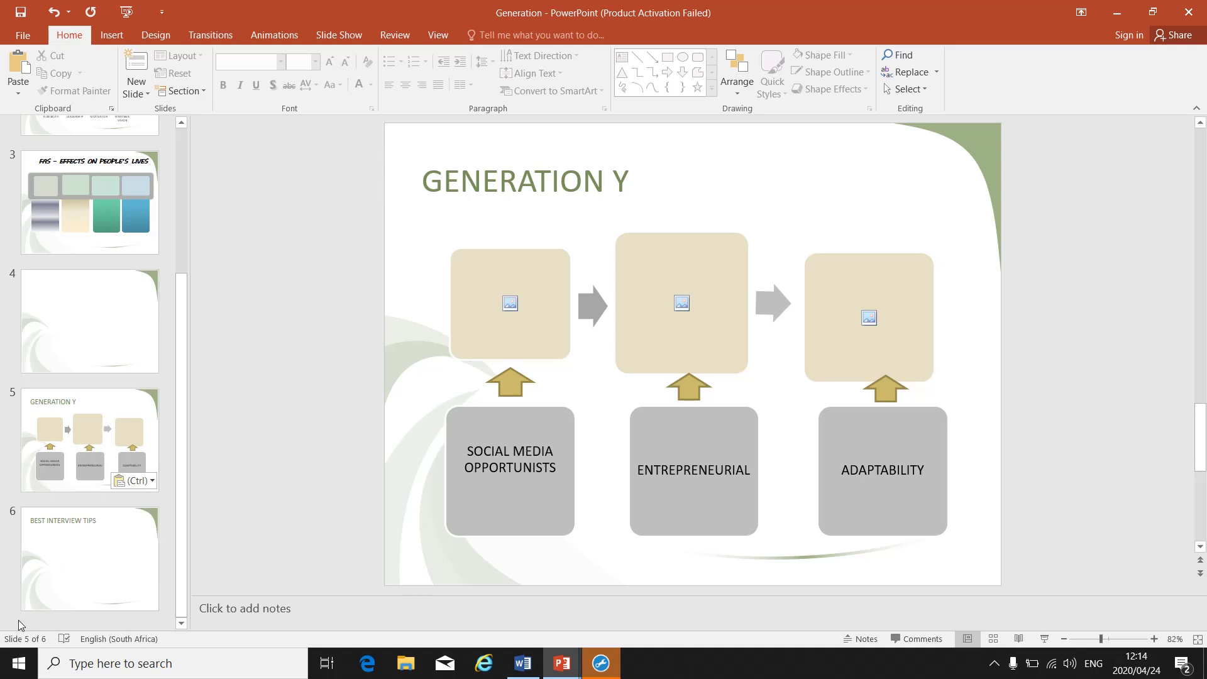
left_click(81, 621)
right_click(80, 622)
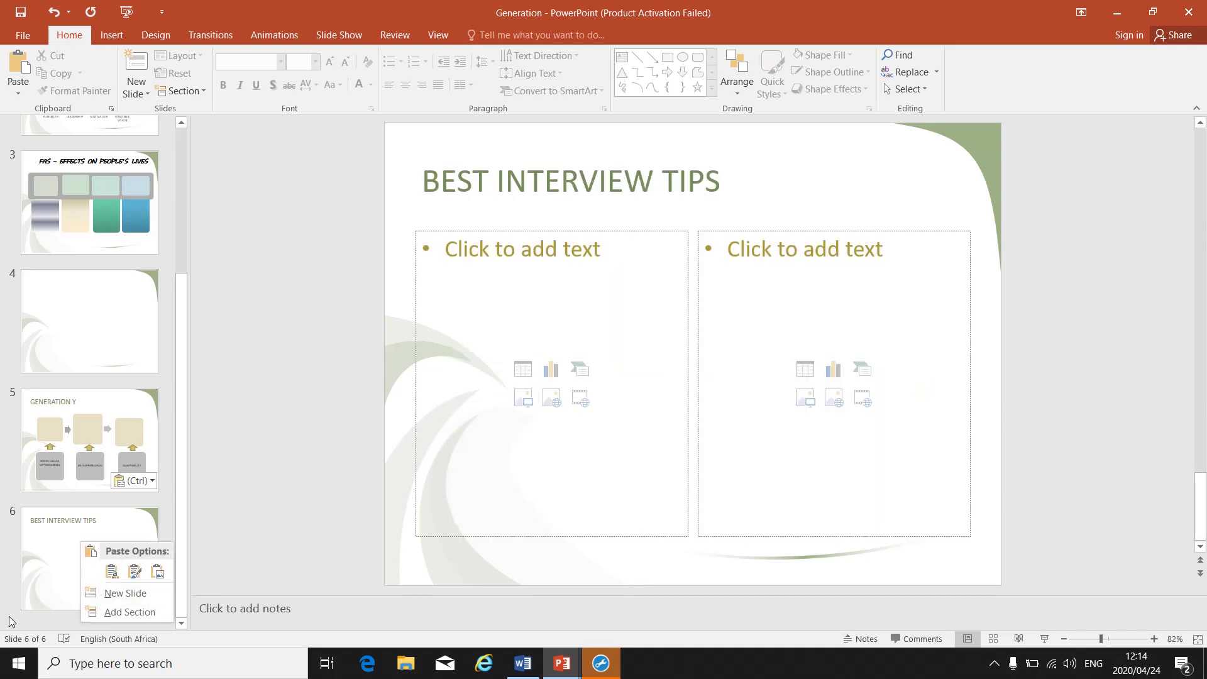
key("Escape")
scroll(93, 381, "up", 4)
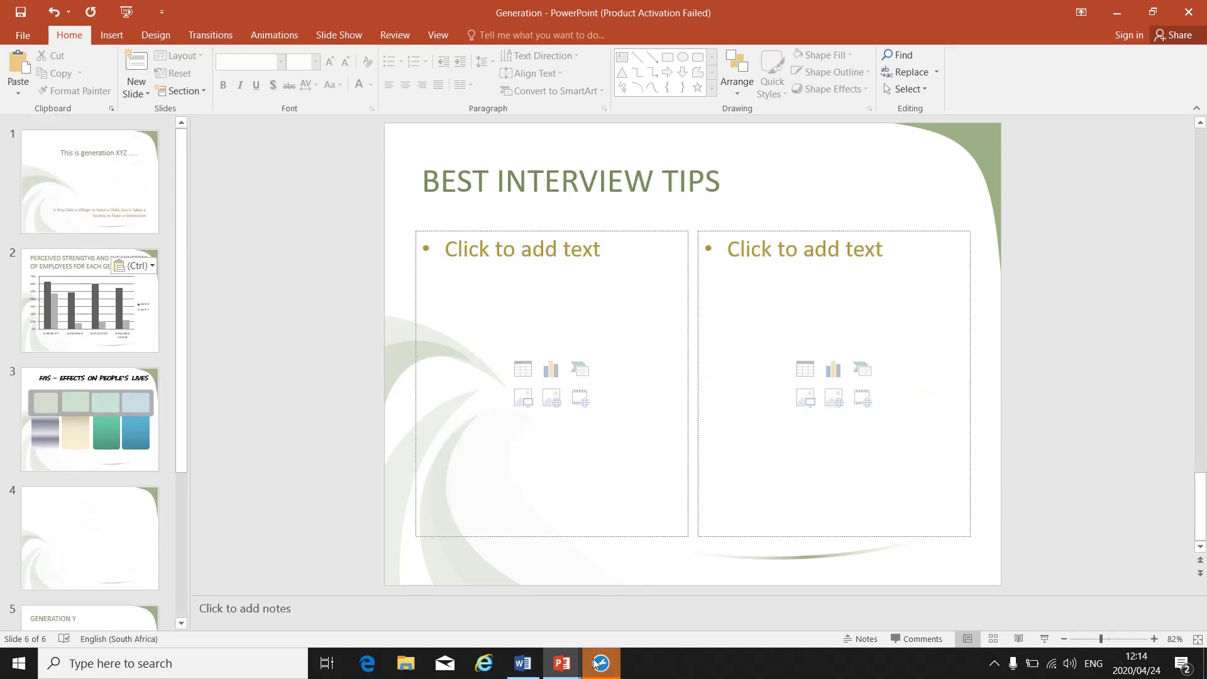
mouse_move(609, 673)
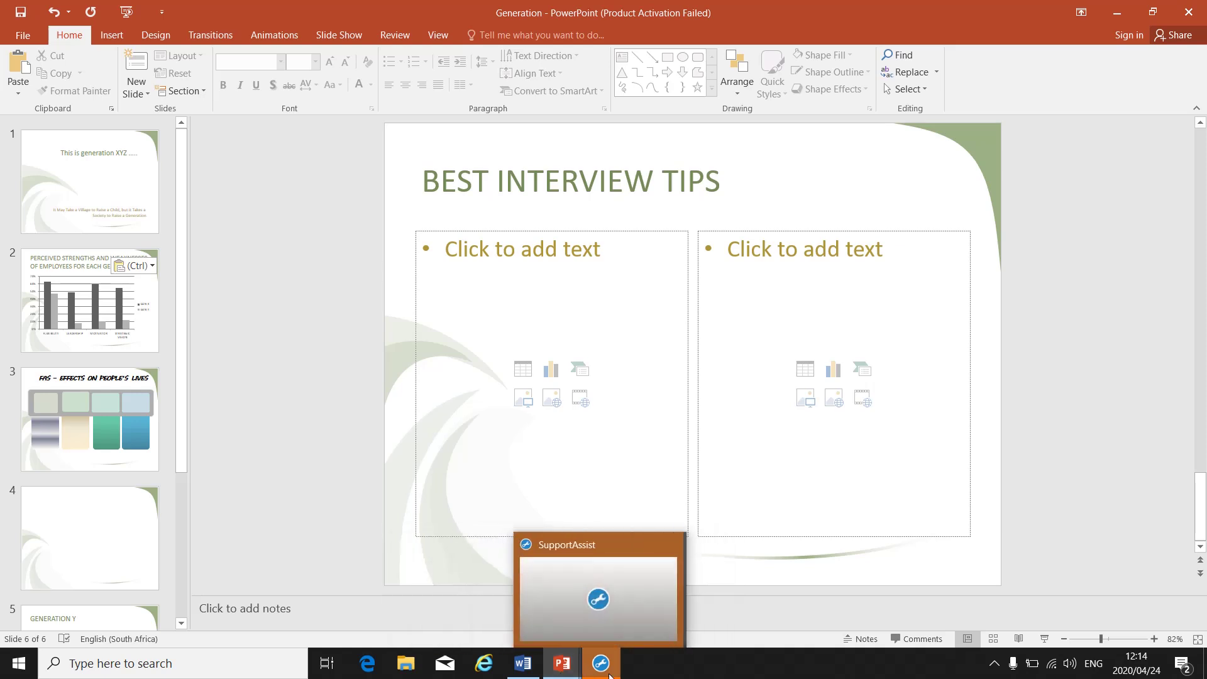
mouse_move(561, 668)
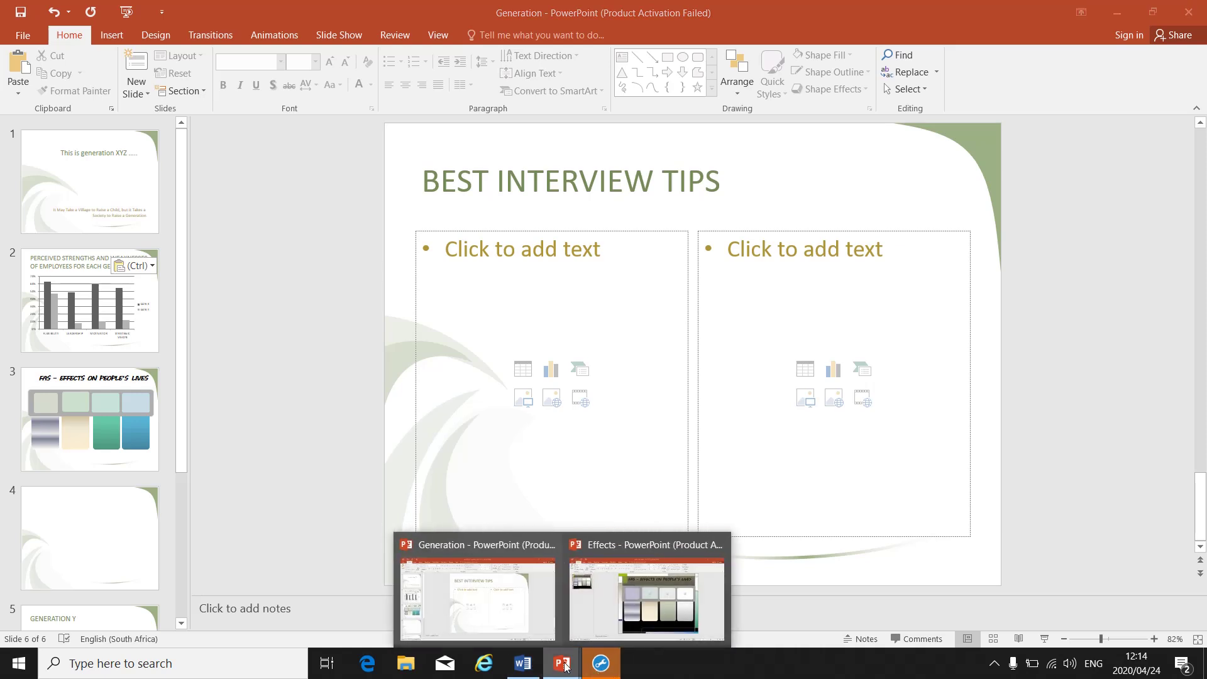
left_click(629, 592)
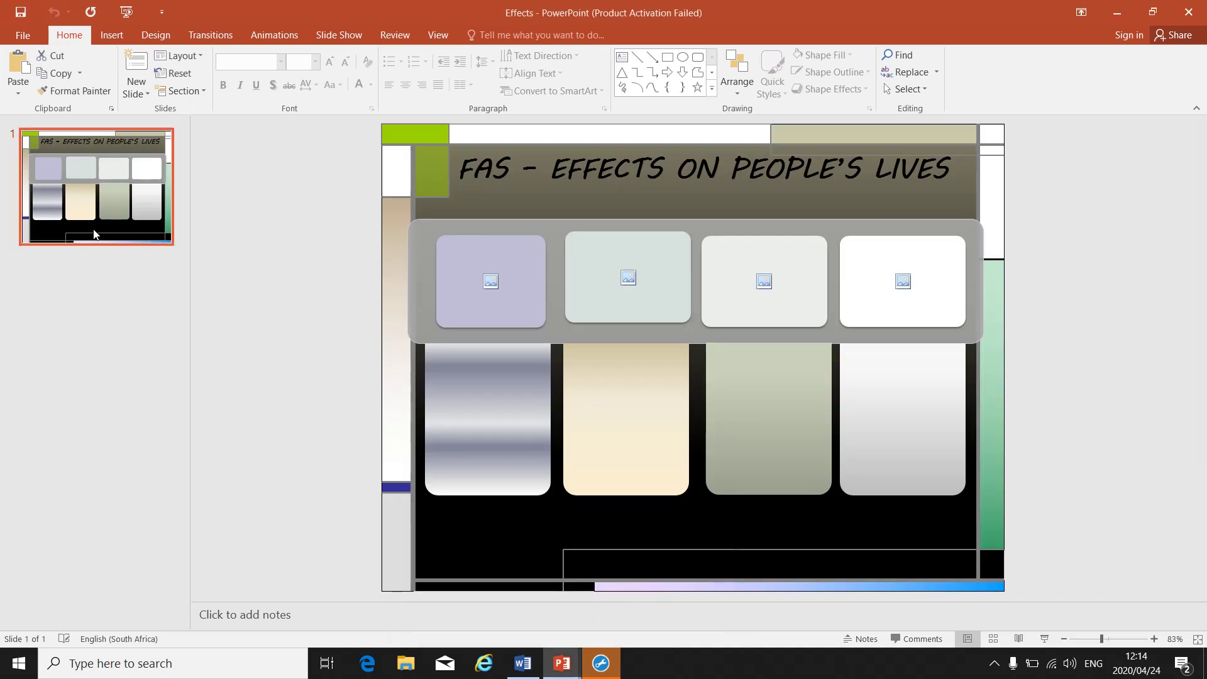
right_click(97, 231)
left_click(129, 258)
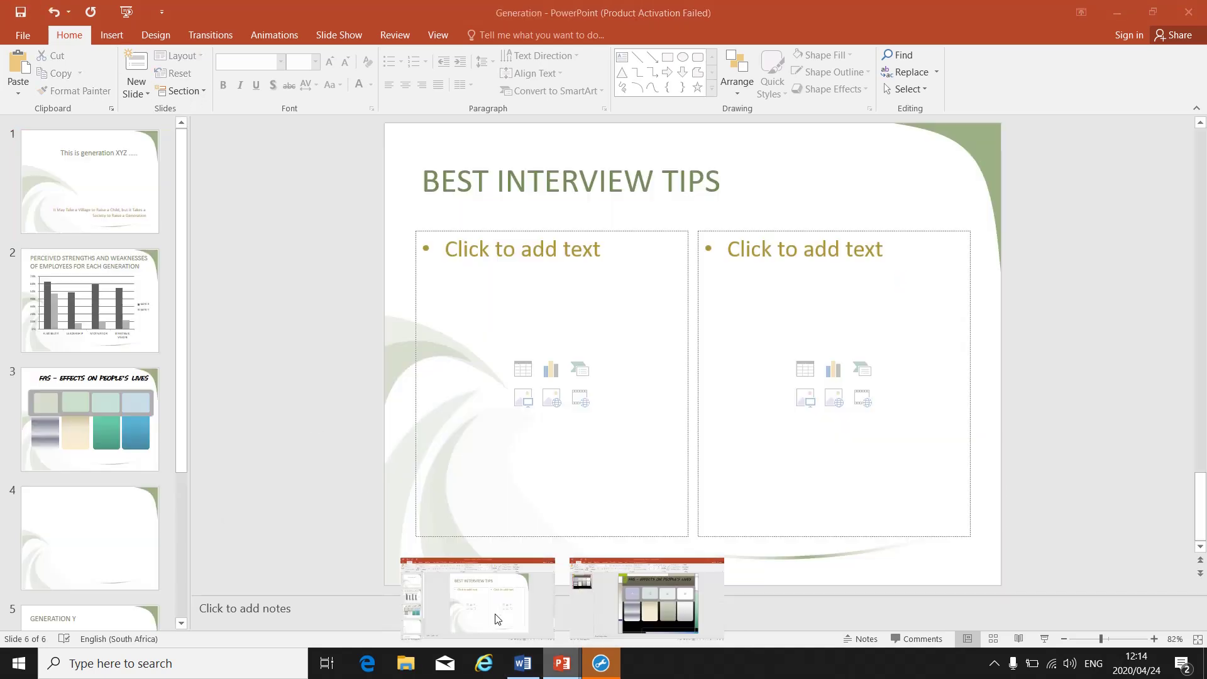
left_click(495, 618)
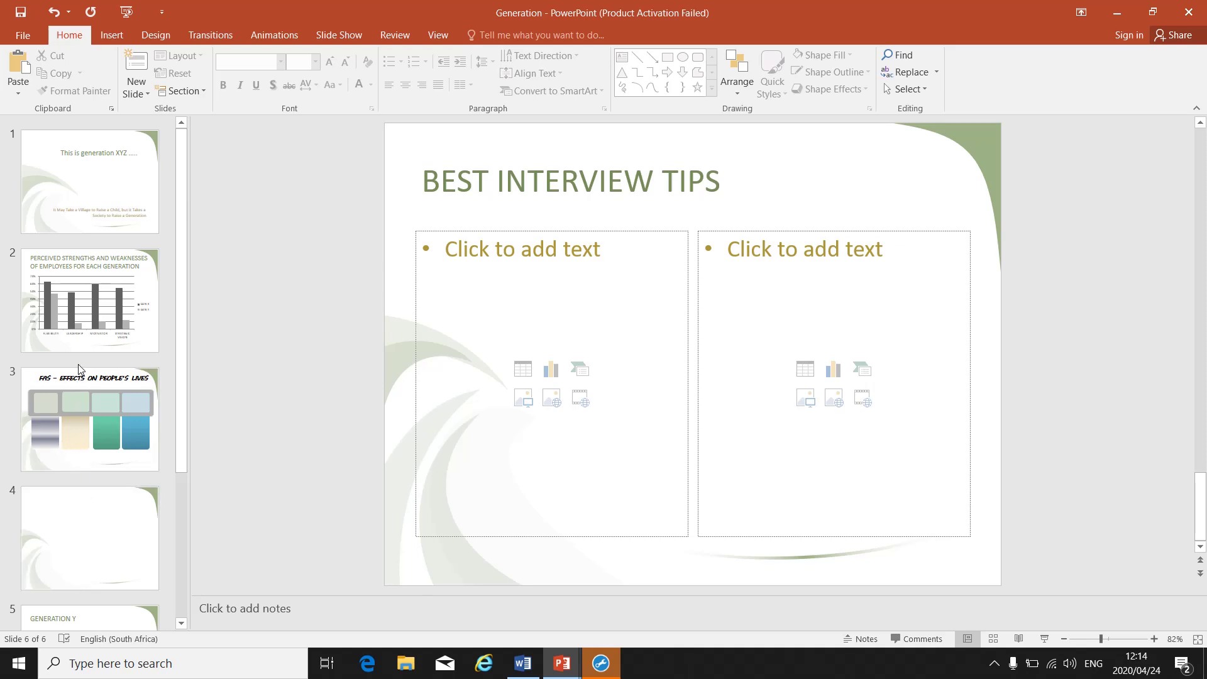
right_click(86, 247)
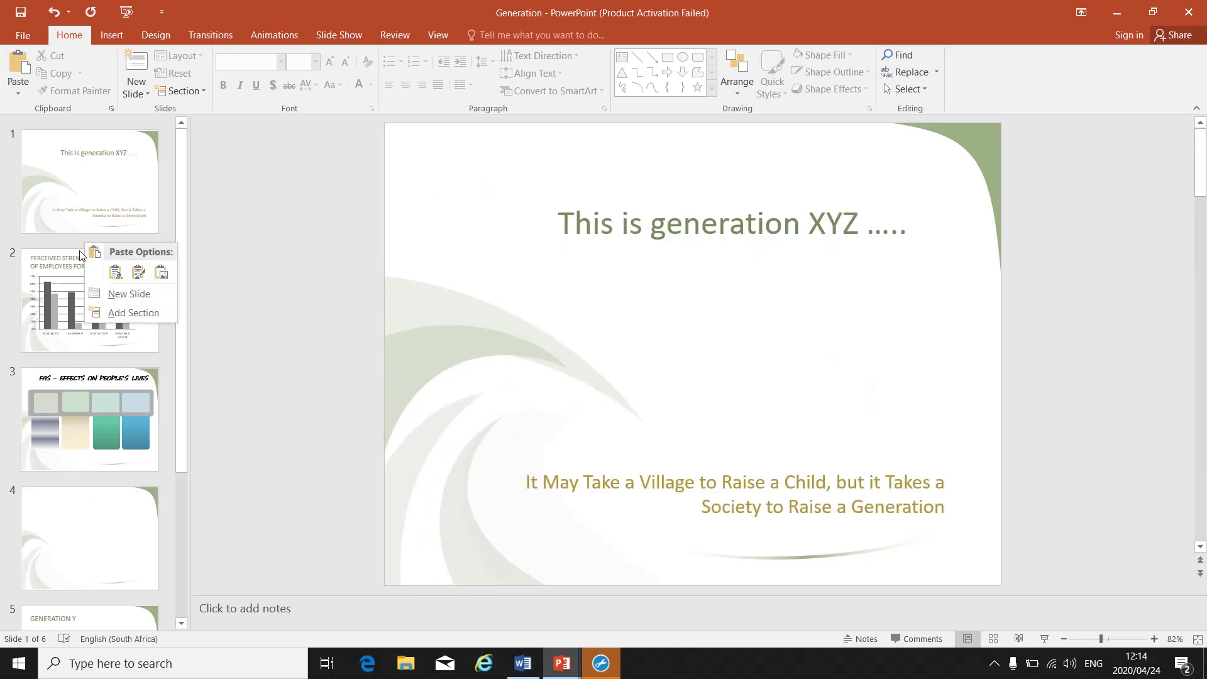
left_click(71, 248)
scroll(145, 395, "down", 4)
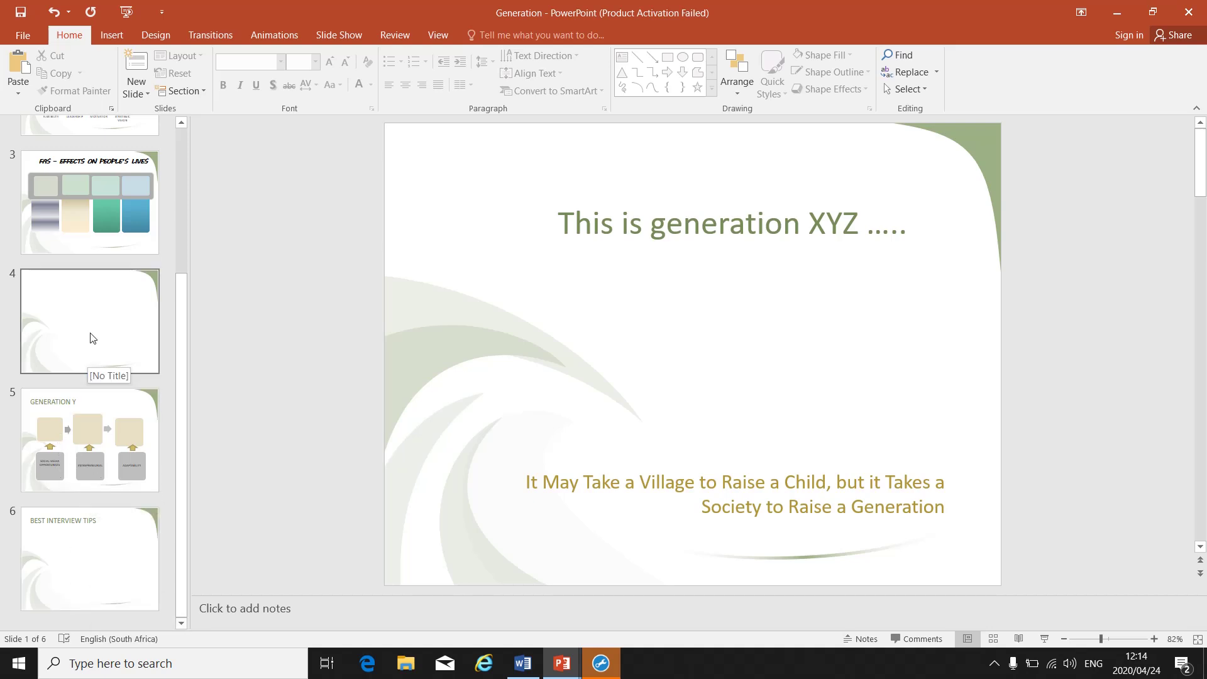
scroll(90, 314, "up", 3)
scroll(75, 265, "down", 3)
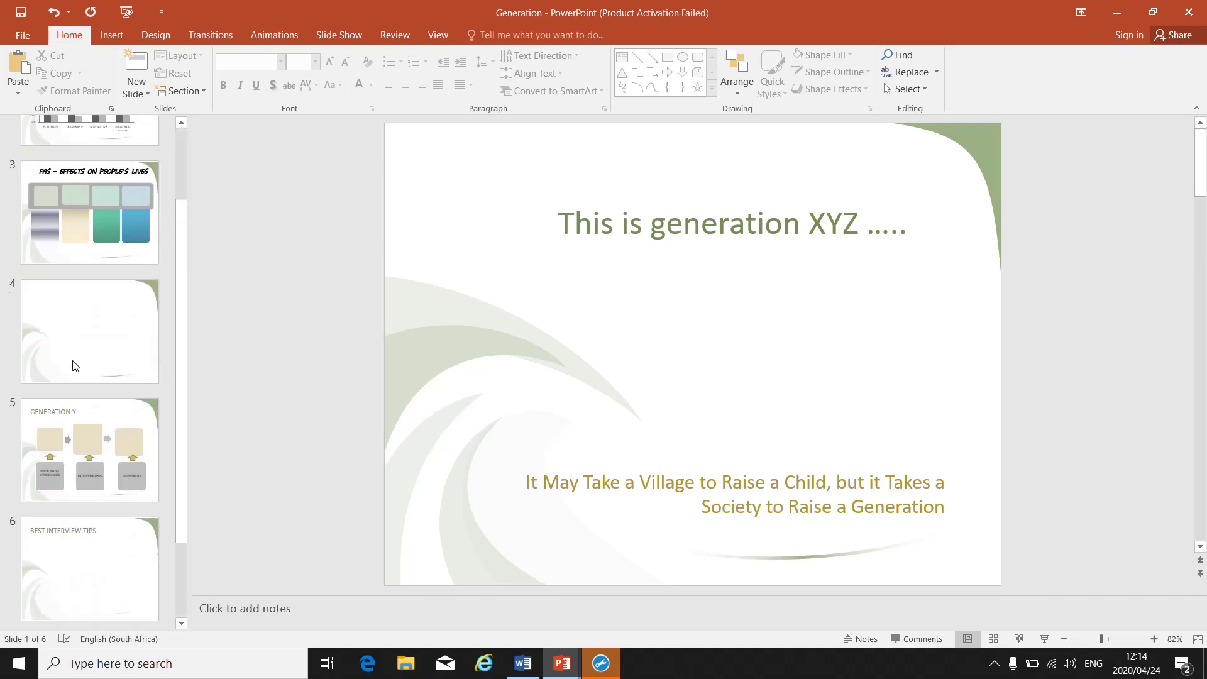
- Move Generation Y from slide 5 to slide 2, and the Perceived Strengths and Weaknesses chart to slide 6
left_click(100, 413)
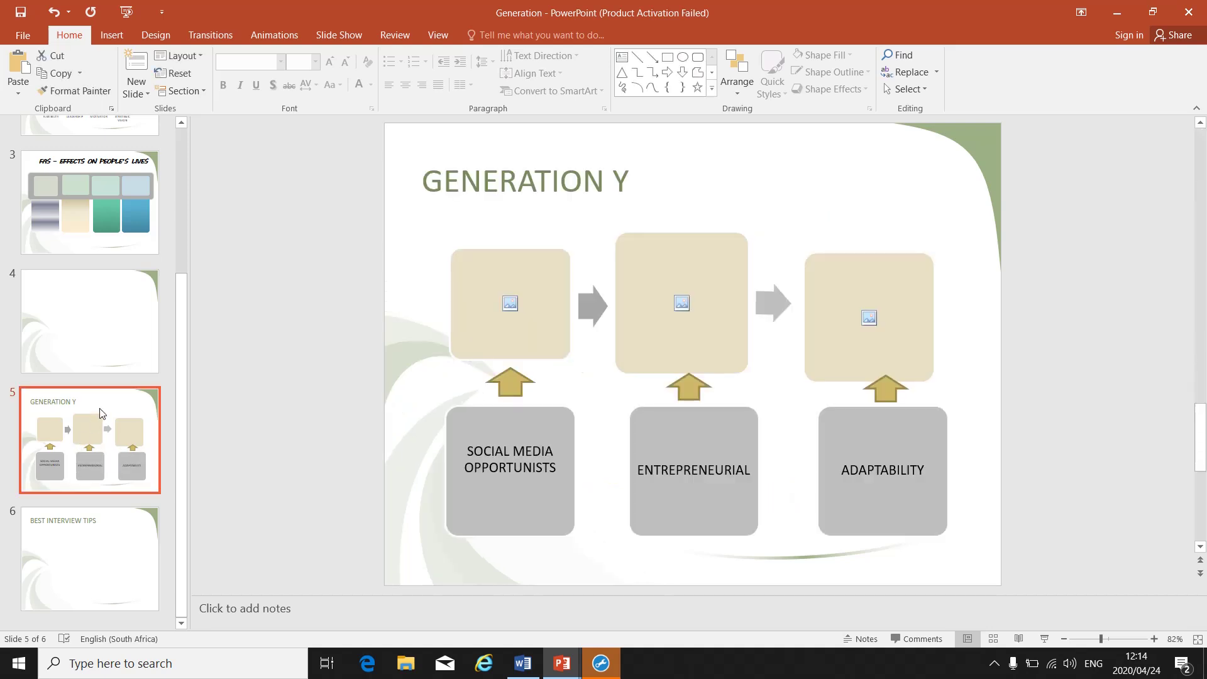
left_click_drag(101, 413, 101, 261)
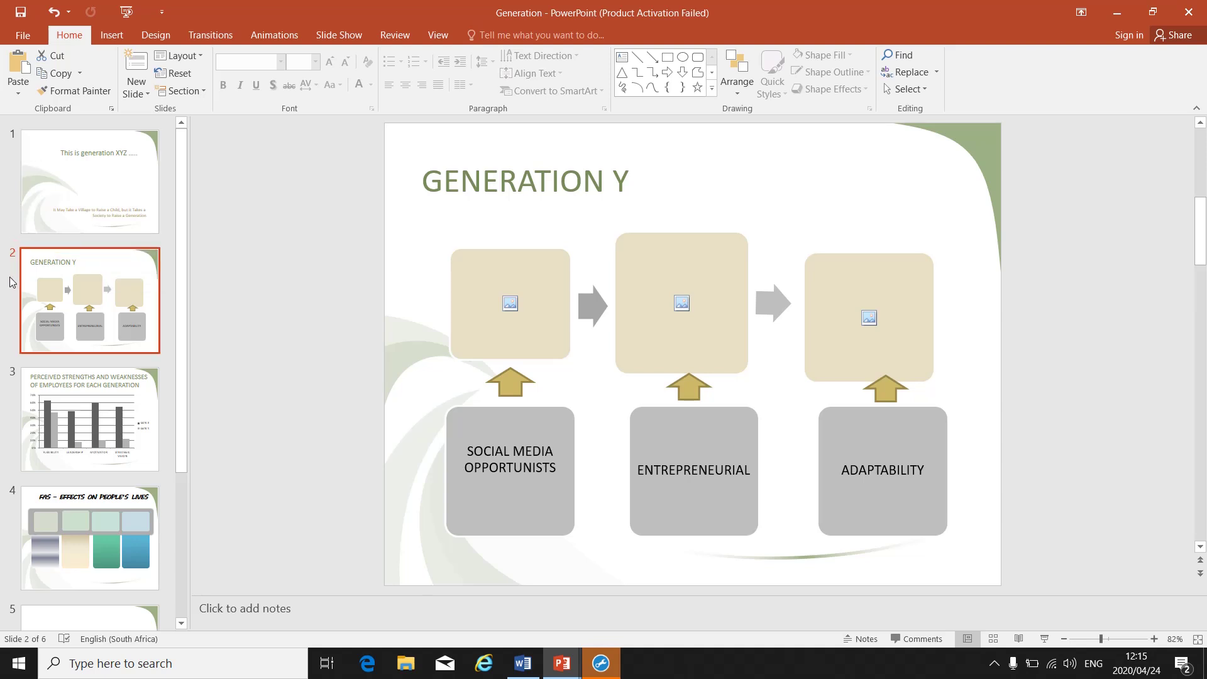
left_click(66, 384)
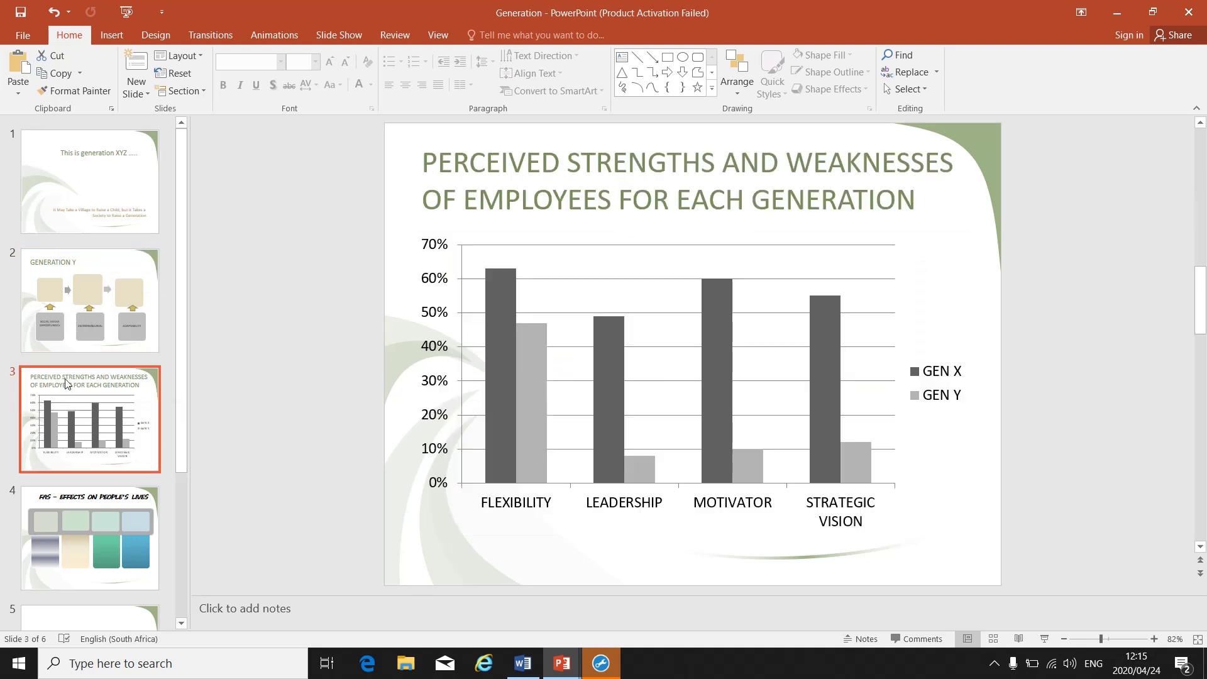
left_click_drag(67, 385, 65, 516)
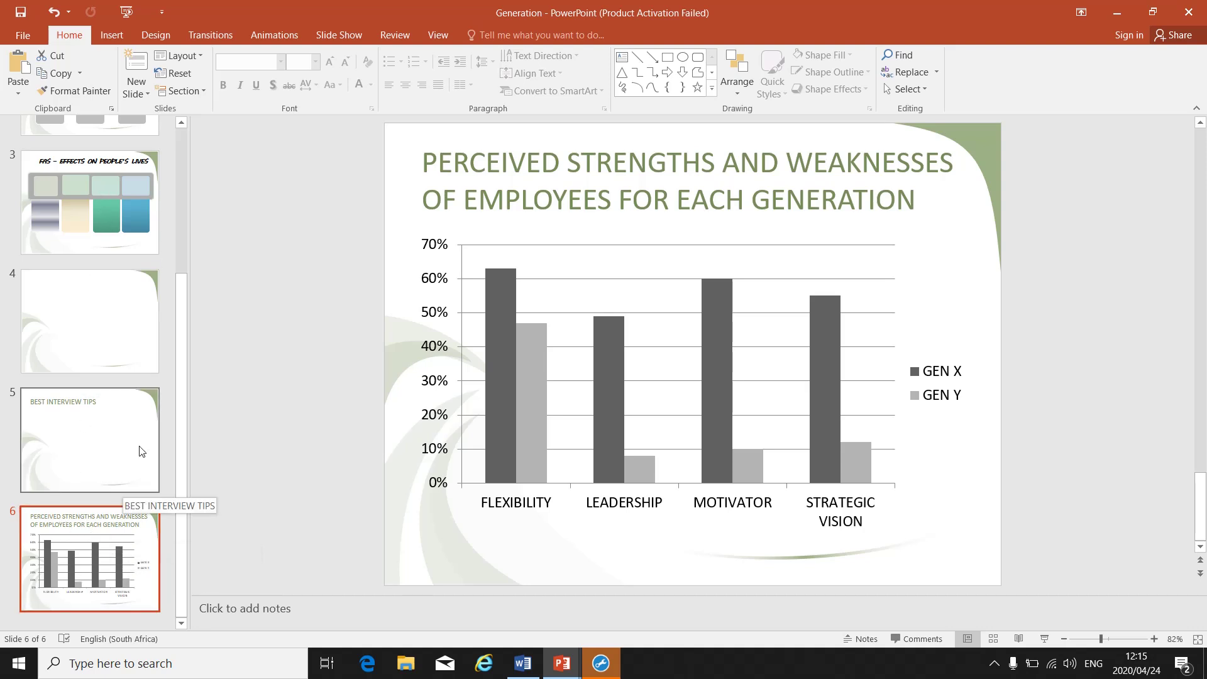
scroll(139, 448, "up", 3)
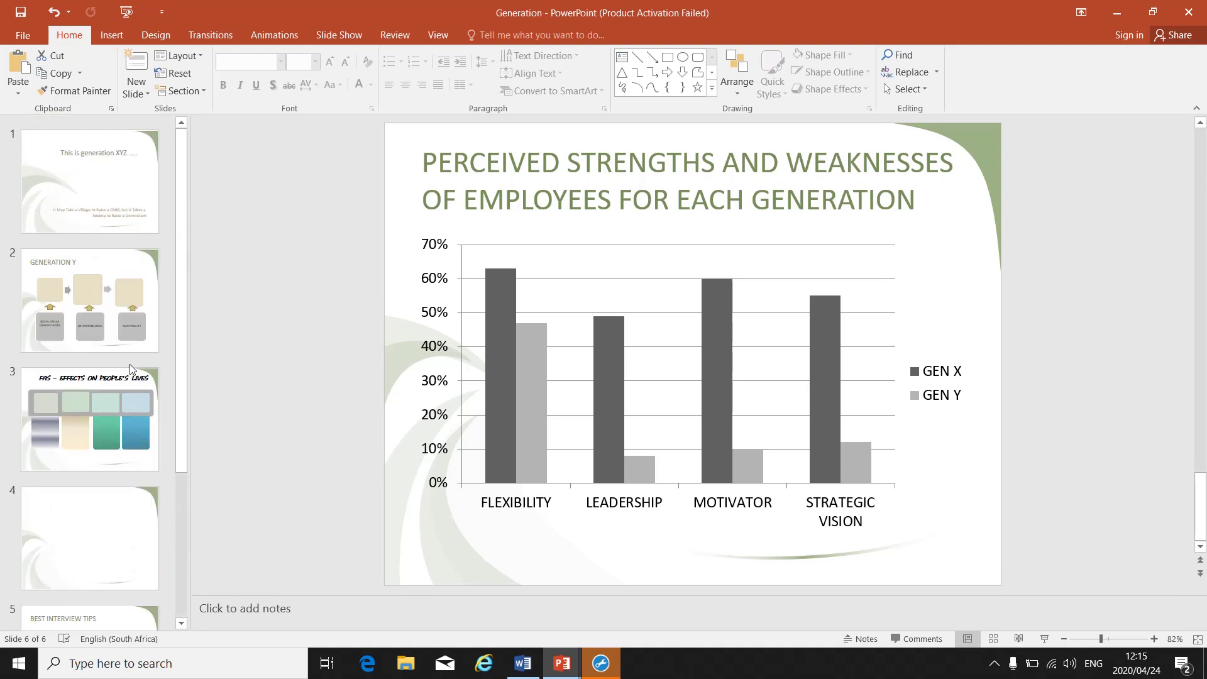
scroll(128, 297, "down", 3)
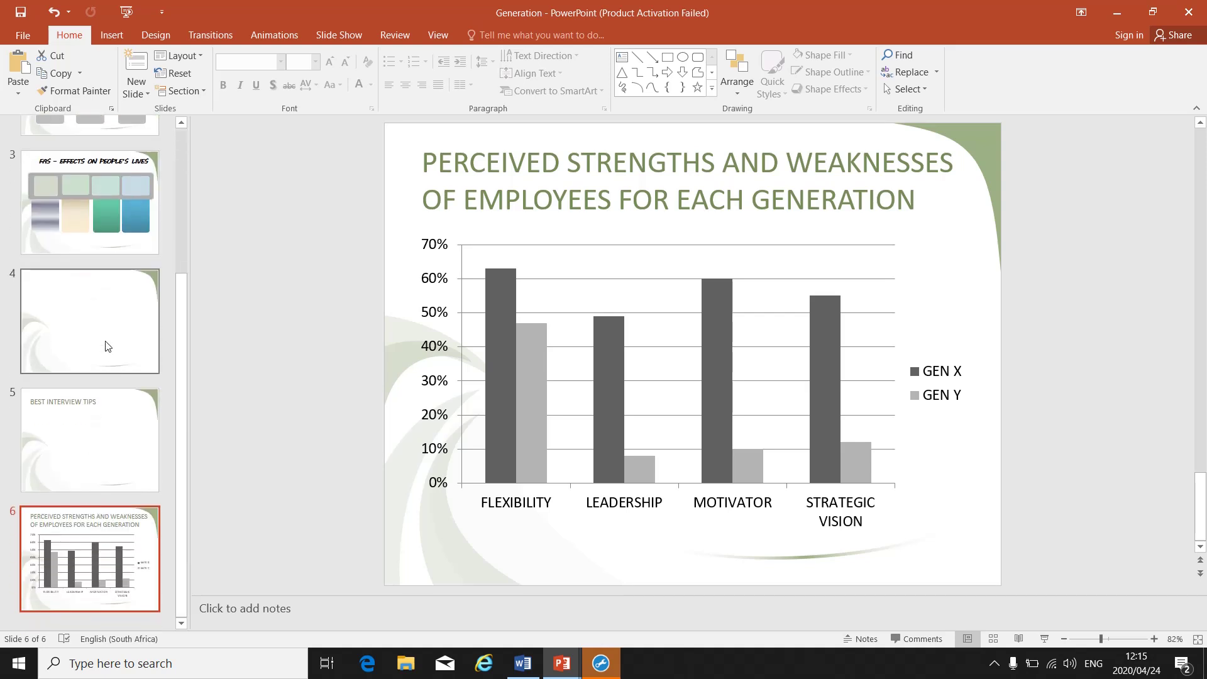
- Delete blank slide 4, then undo the deletion
left_click(99, 308)
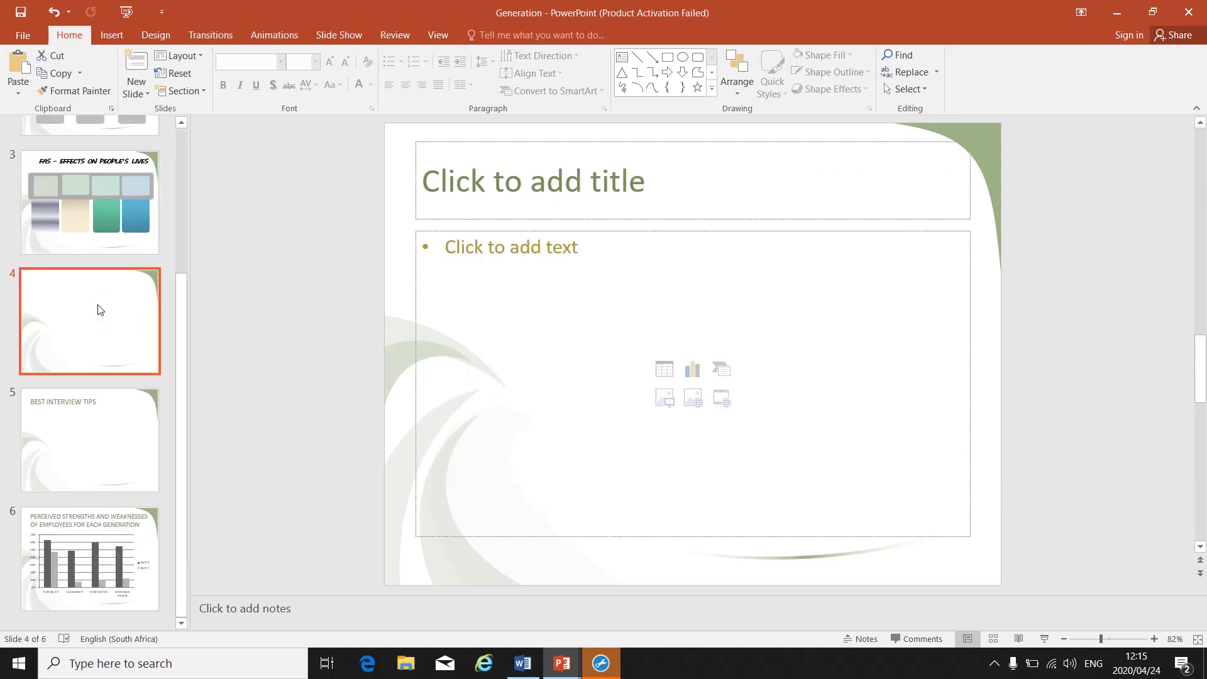
right_click(98, 310)
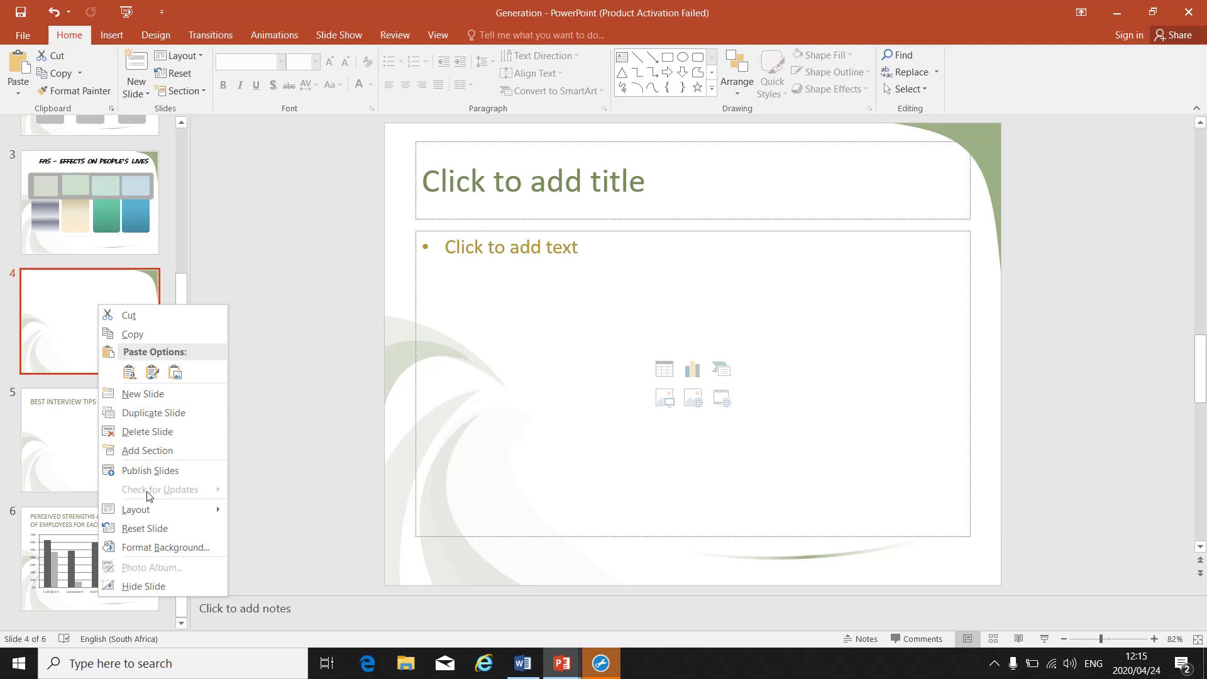
left_click(148, 431)
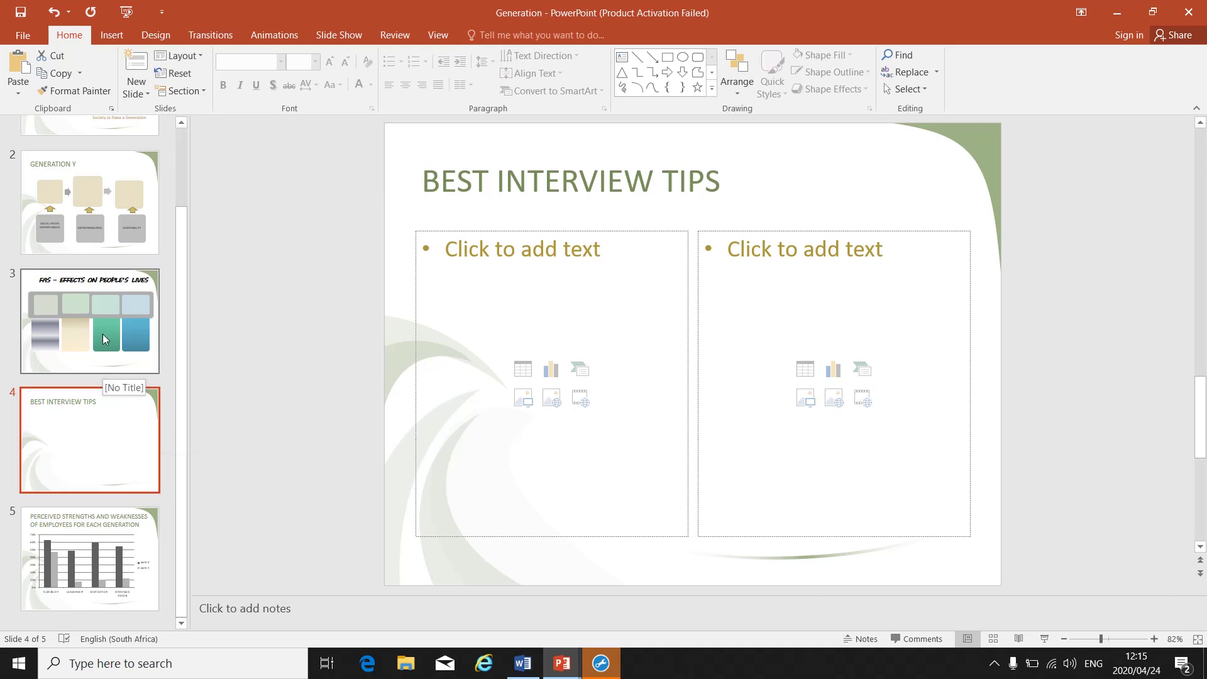
left_click(54, 11)
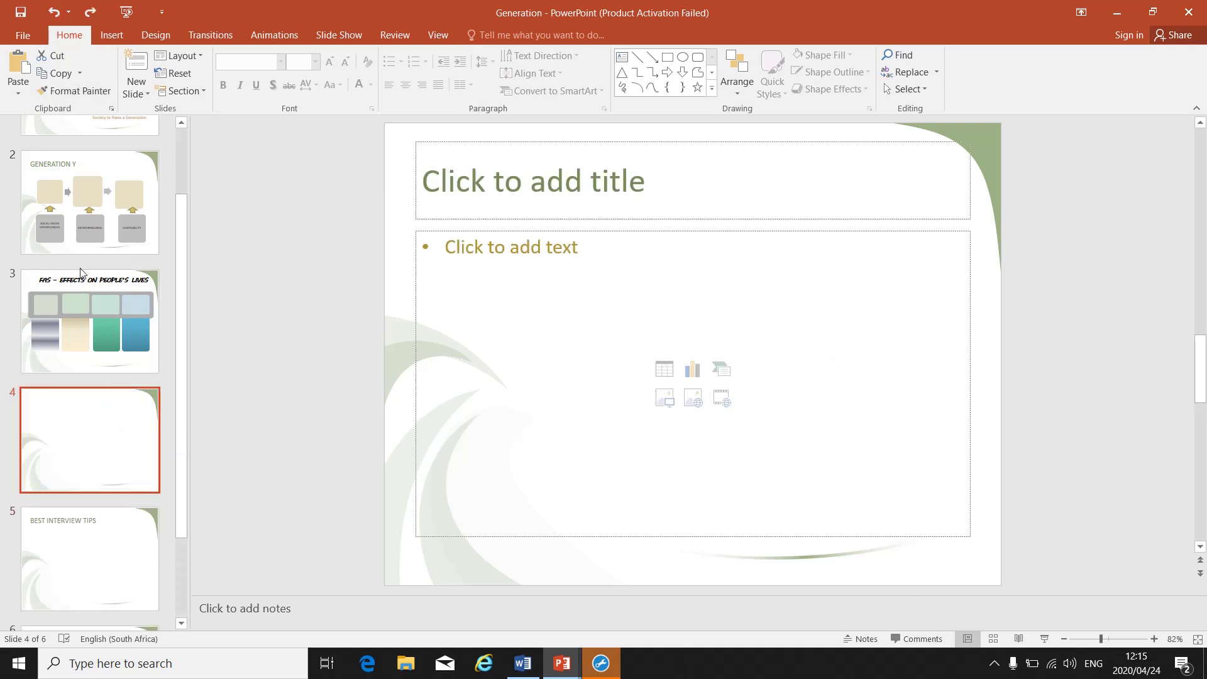
scroll(95, 204, "up", 3)
- Move the title slide below Generation Y, then delete blank slide 4
left_click_drag(97, 195, 95, 308)
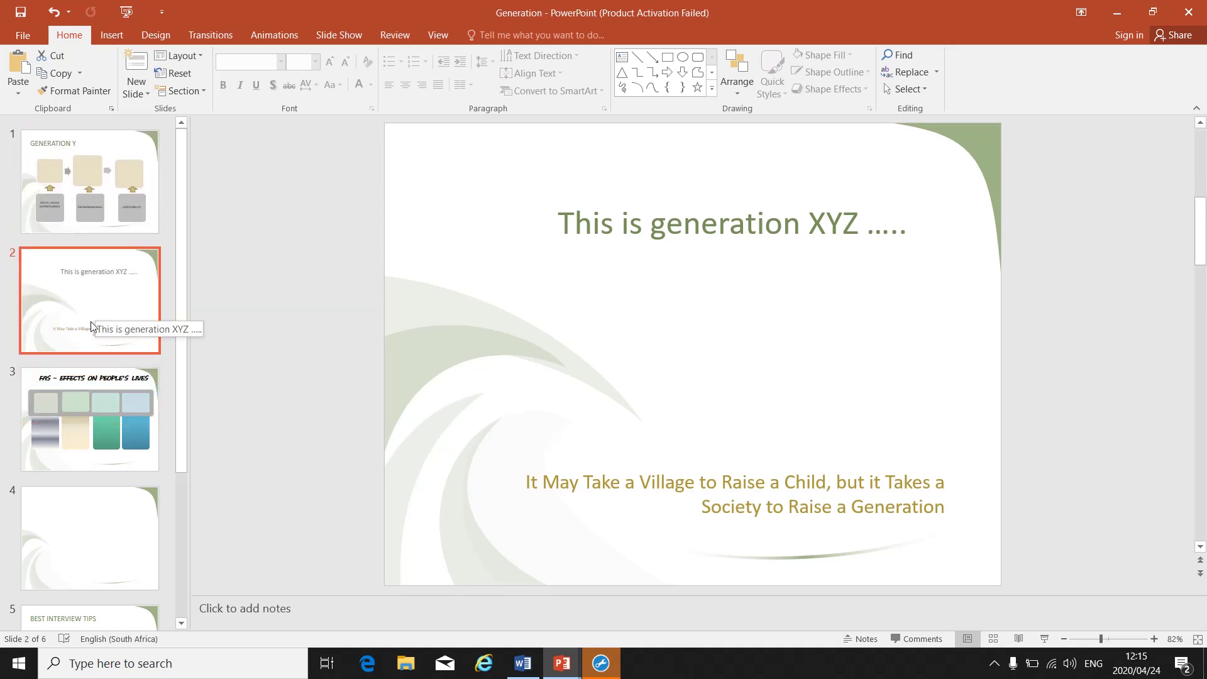
left_click(93, 545)
right_click(93, 544)
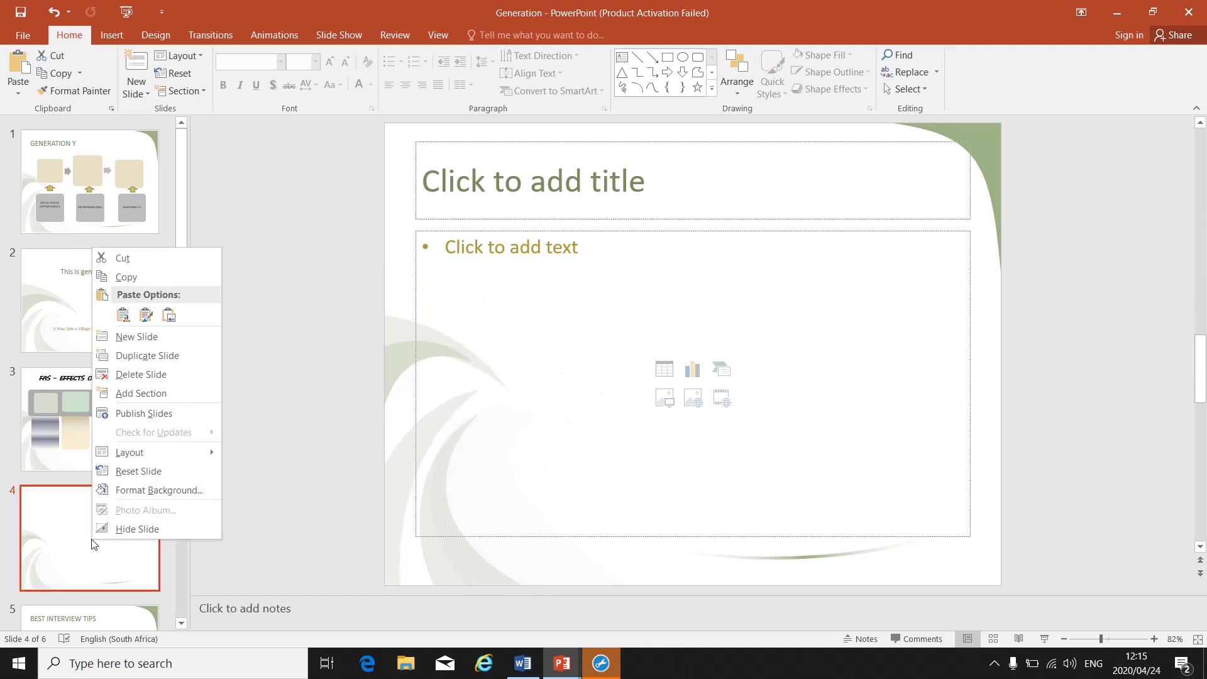
left_click(135, 374)
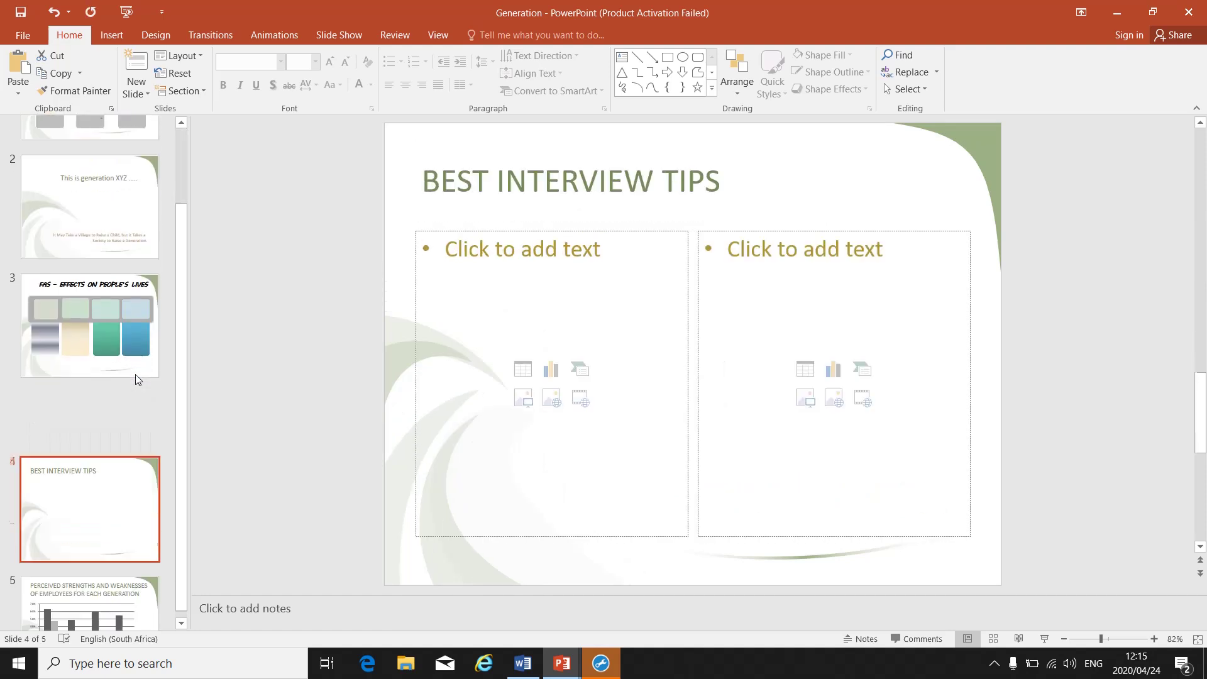